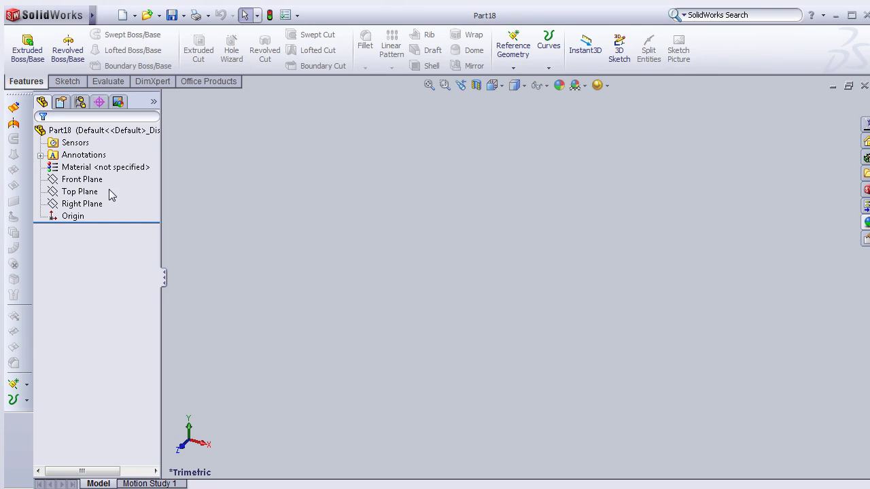
# Start a sketch on the Right Plane and draw a corner rectangle just above the origin
pyautogui.click(85, 204)
pyautogui.click(91, 186)
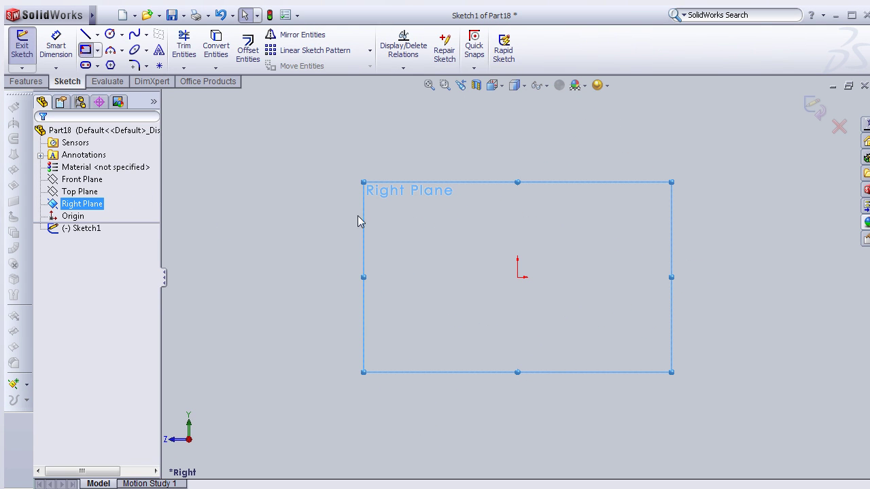
pyautogui.click(471, 276)
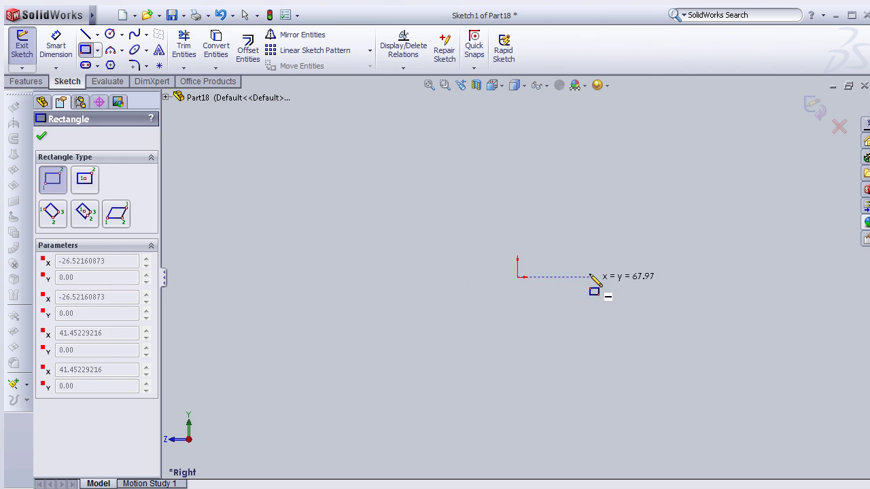
pyautogui.click(566, 189)
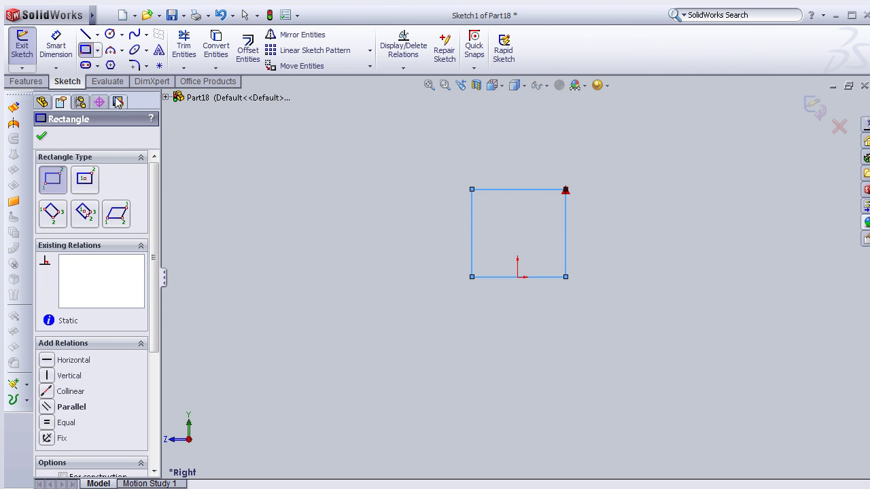
# Begin a construction centerline at the rectangle's top-edge midpoint
pyautogui.click(99, 36)
pyautogui.press('Escape')
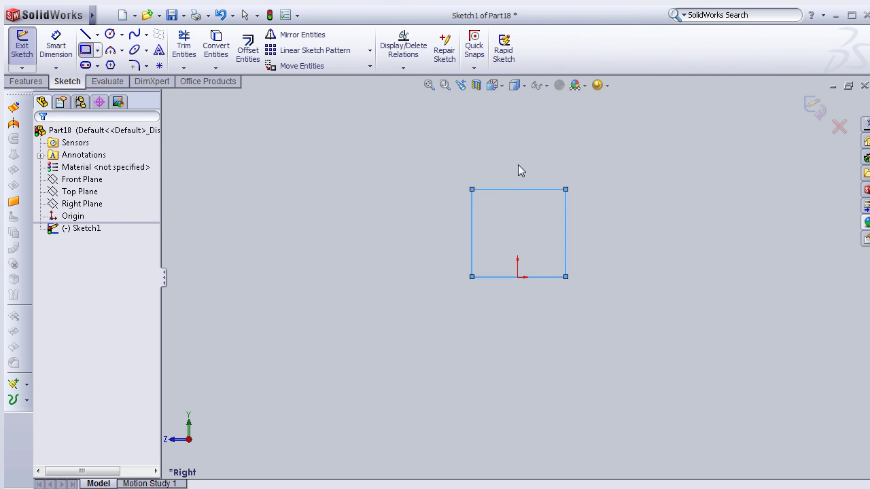
pyautogui.click(518, 189)
# Extend the vertical centerline below the rectangle, then select the side edges and centerline
pyautogui.click(519, 319)
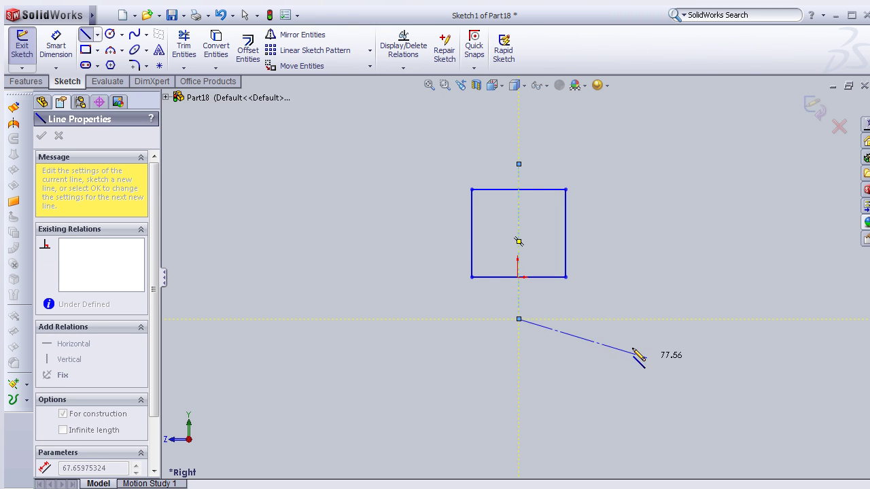
pyautogui.press('Escape')
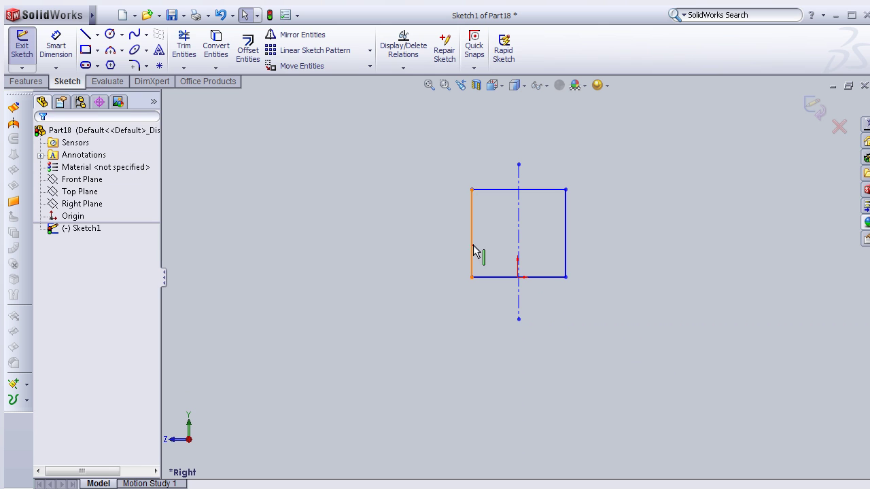
pyautogui.keyDown('ctrl'); pyautogui.click(520, 250); pyautogui.keyUp('ctrl')
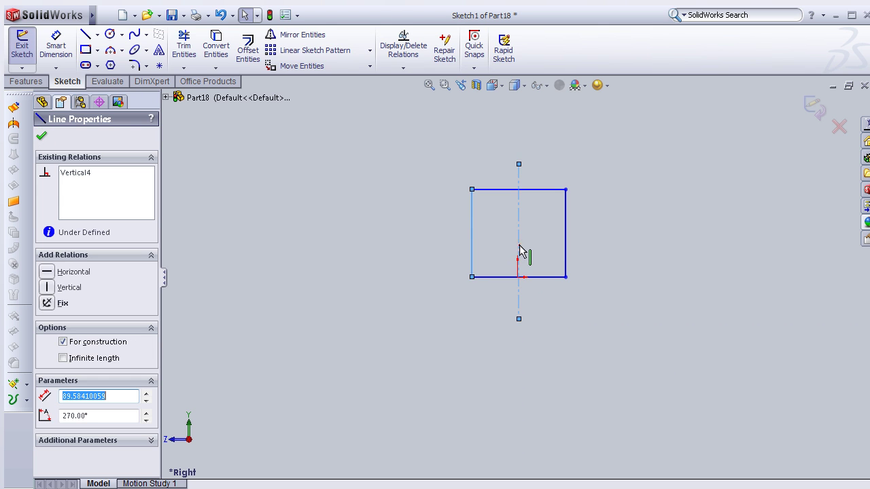
pyautogui.click(569, 250)
pyautogui.click(63, 394)
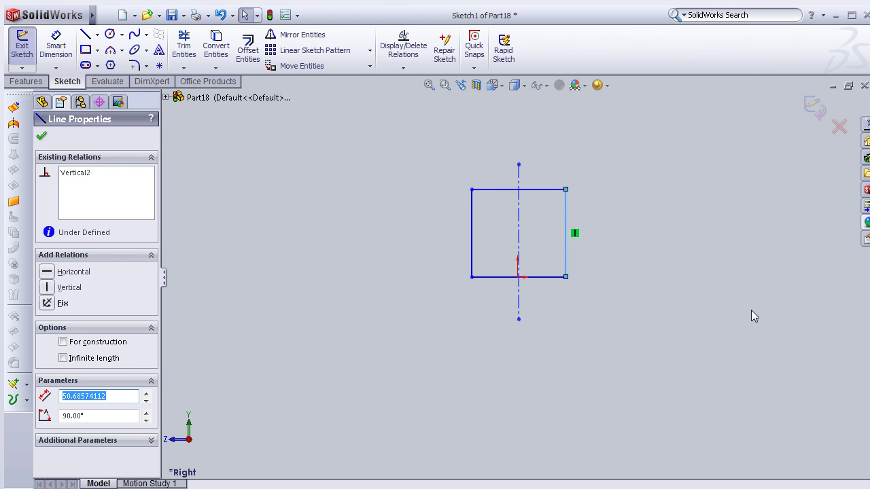
pyautogui.click(519, 236)
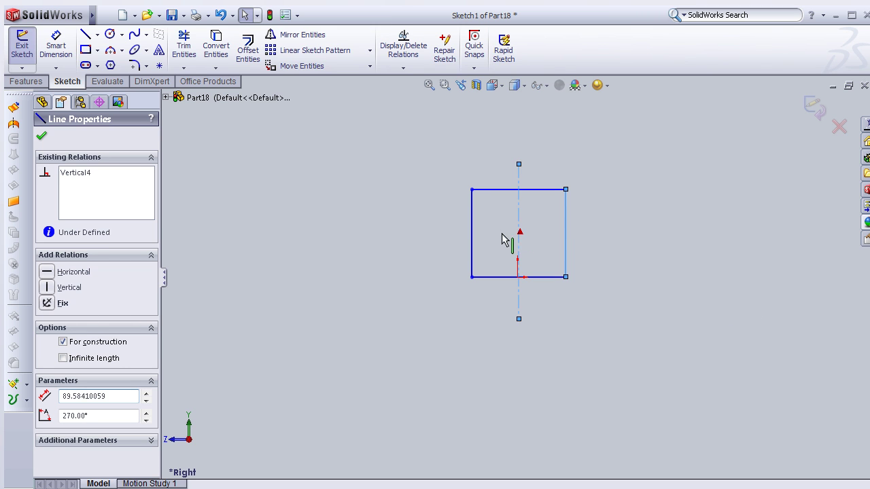
pyautogui.keyDown('ctrl'); pyautogui.click(474, 239); pyautogui.keyUp('ctrl')
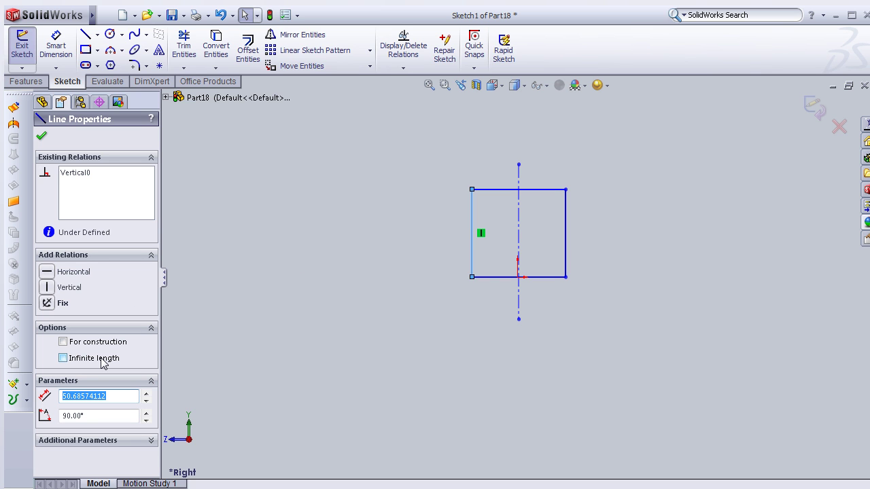
# Add a Symmetric relation between the left and right edges and the centerline
pyautogui.click(241, 311)
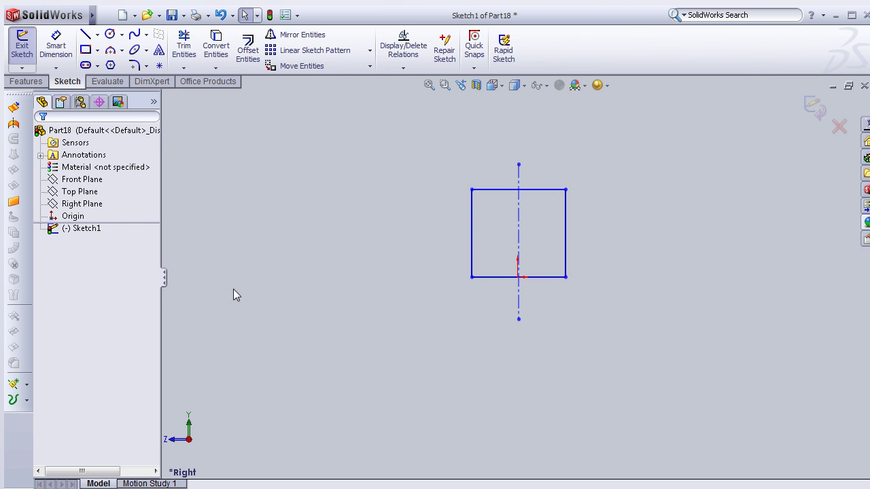
pyautogui.click(471, 260)
pyautogui.keyDown('ctrl'); pyautogui.click(565, 249); pyautogui.keyUp('ctrl')
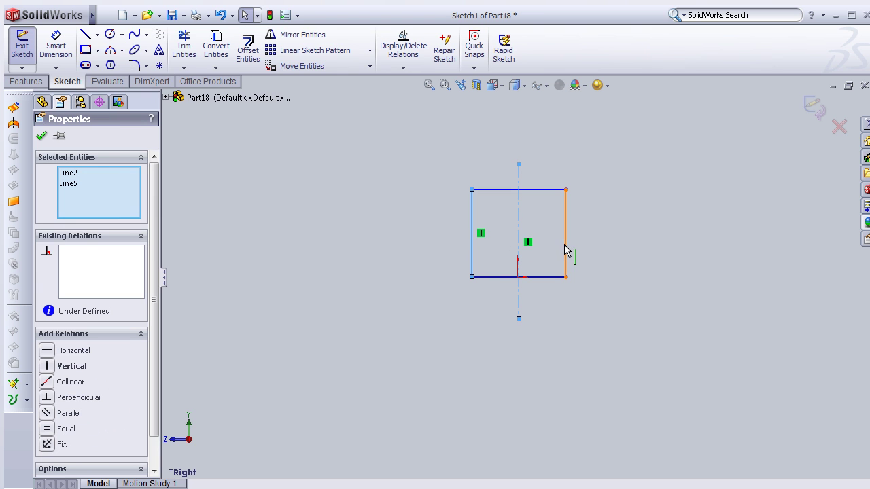
pyautogui.click(523, 278)
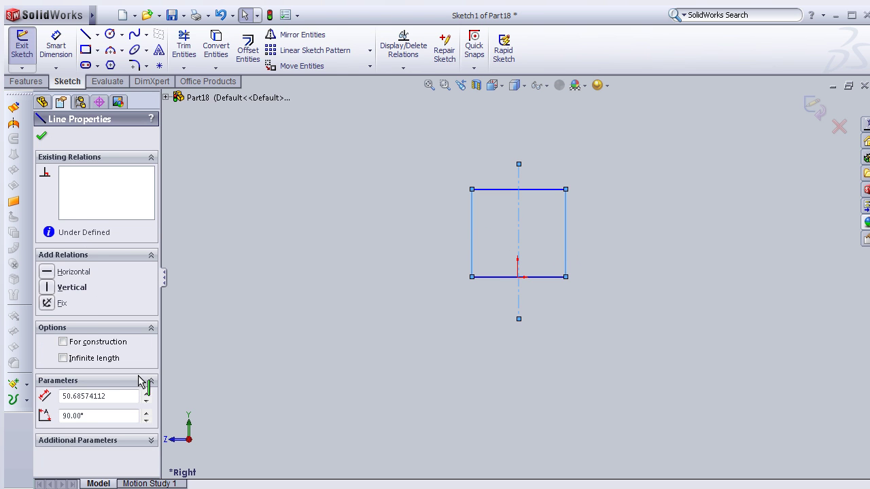
pyautogui.click(87, 430)
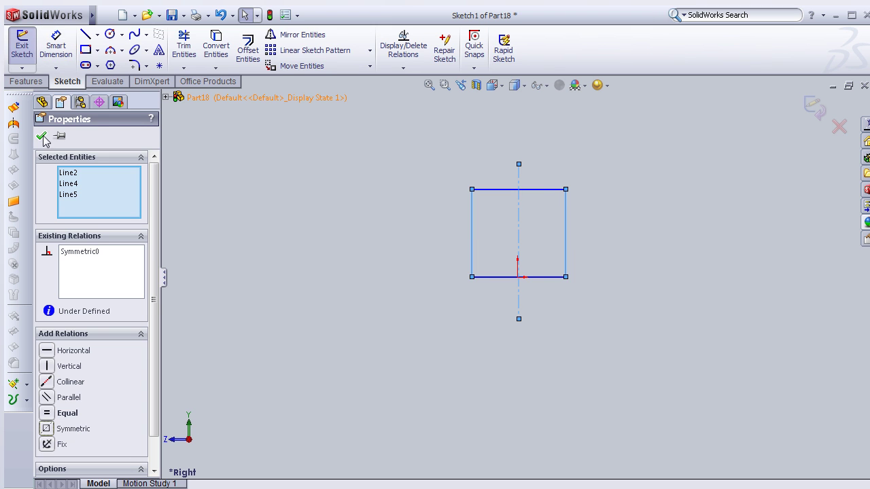
pyautogui.click(57, 47)
# Dimension the rectangle's bottom edge to a 9 mm width
pyautogui.click(551, 277)
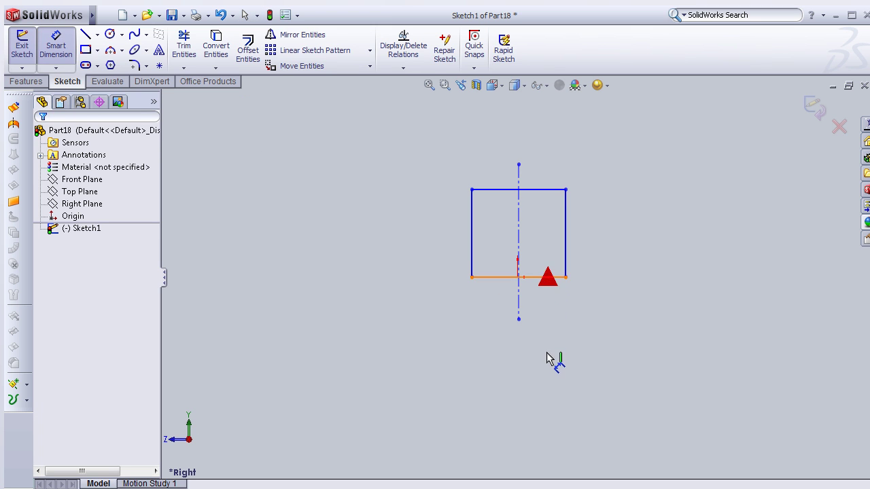
pyautogui.click(537, 371)
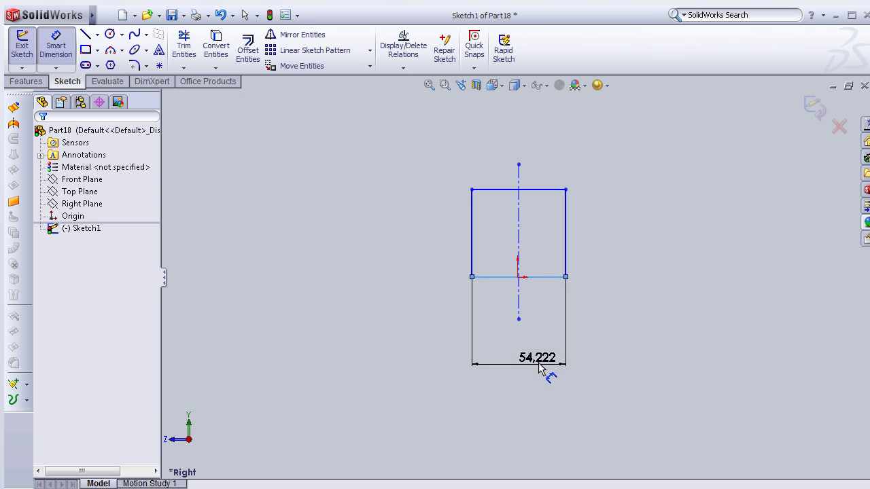
pyautogui.write('9')
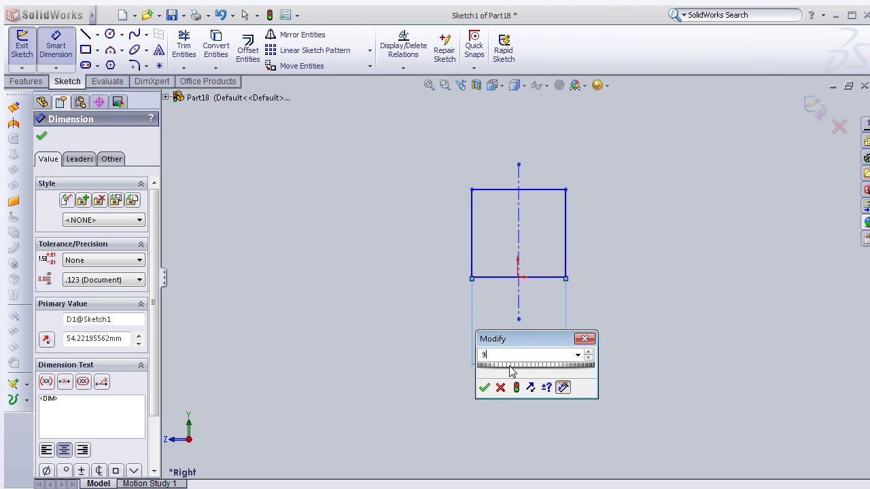
pyautogui.click(485, 387)
pyautogui.scroll(-1, 476, 272)
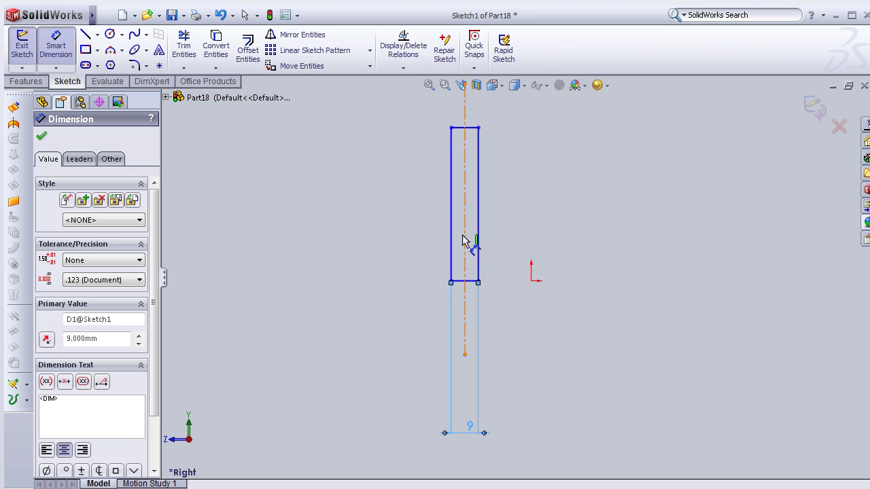
pyautogui.scroll(-1, 467, 245)
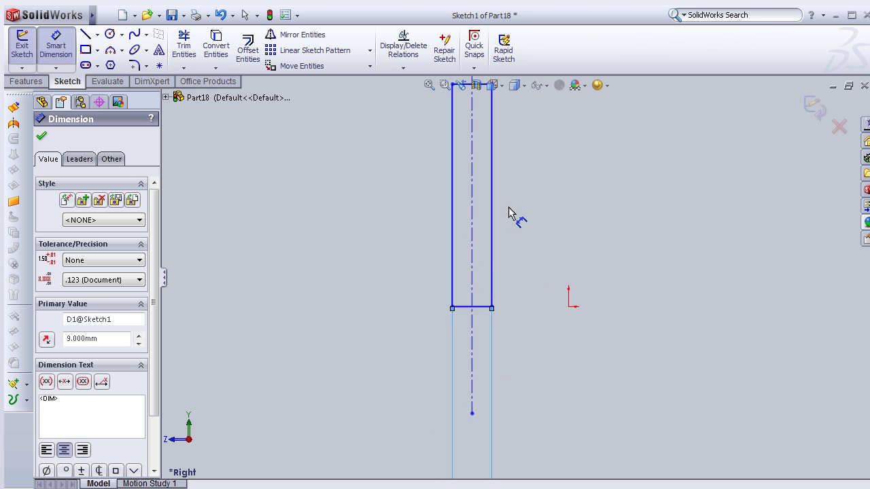
# Make the rectangle's bottom edge coincident with the origin
pyautogui.click(473, 340)
pyautogui.press('Escape')
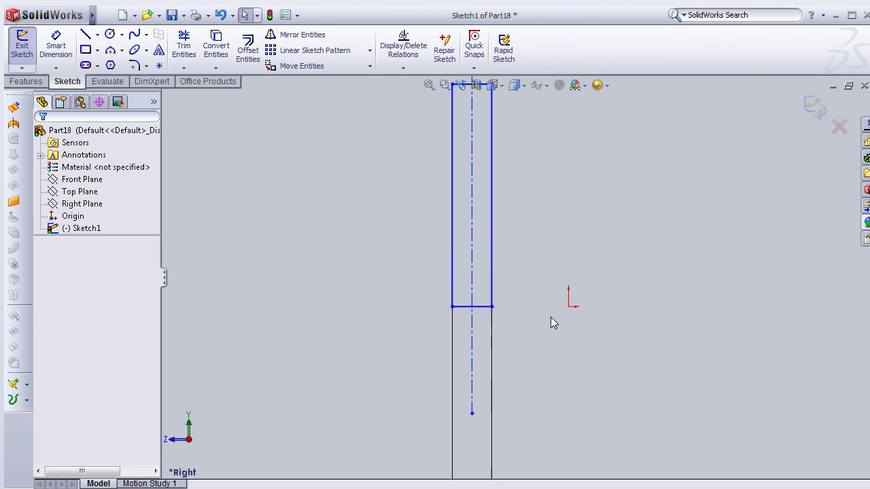
pyautogui.press('Escape')
pyautogui.keyDown('ctrl'); pyautogui.click(472, 340); pyautogui.keyUp('ctrl')
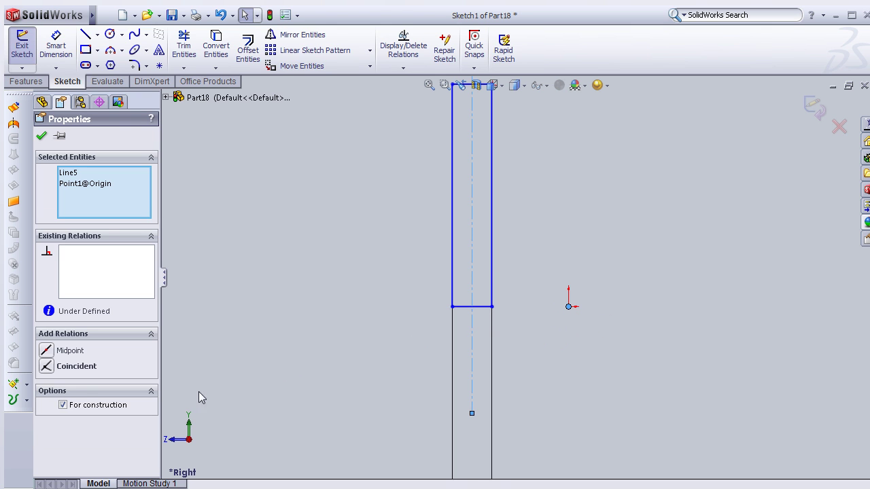
pyautogui.click(76, 367)
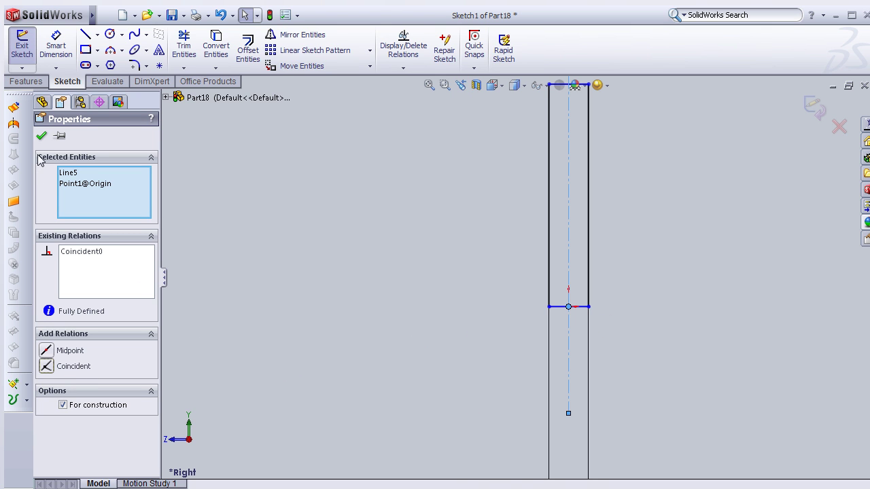
pyautogui.click(42, 136)
pyautogui.scroll(1, 761, 204)
pyautogui.click(550, 173)
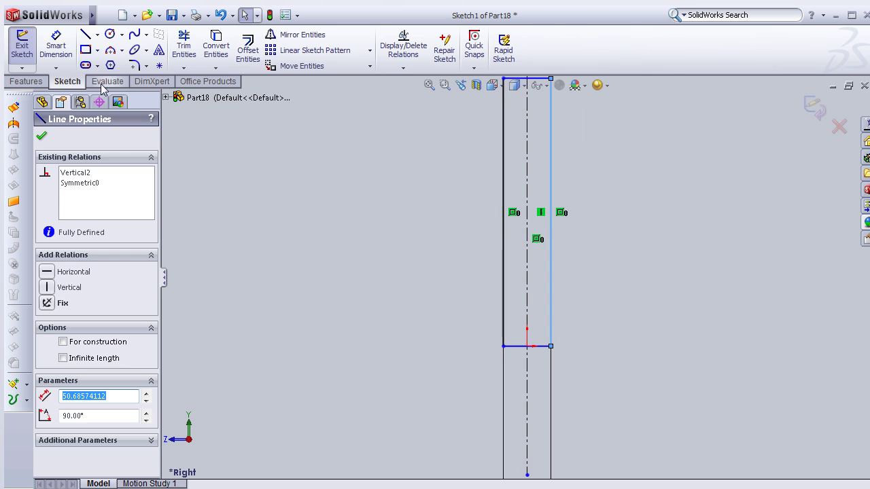
# Dimension the rectangle's left edge to 5 mm, giving a 9 × 5 mm profile
pyautogui.click(56, 48)
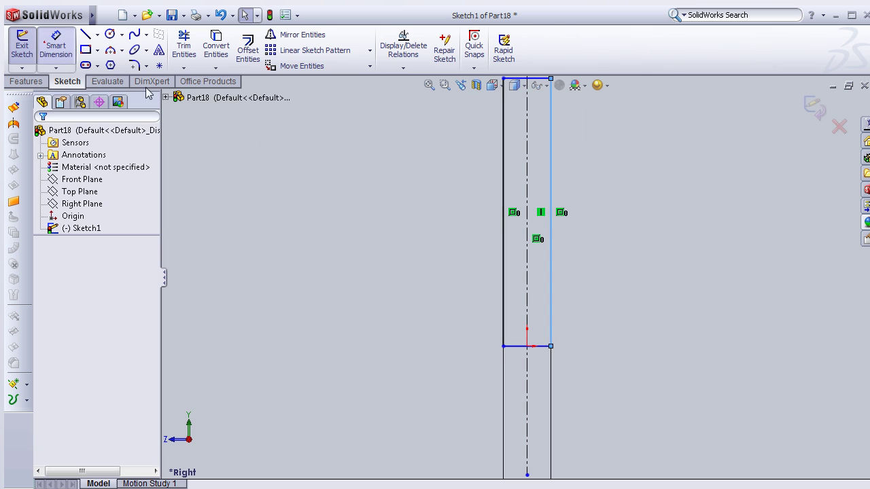
pyautogui.click(462, 211)
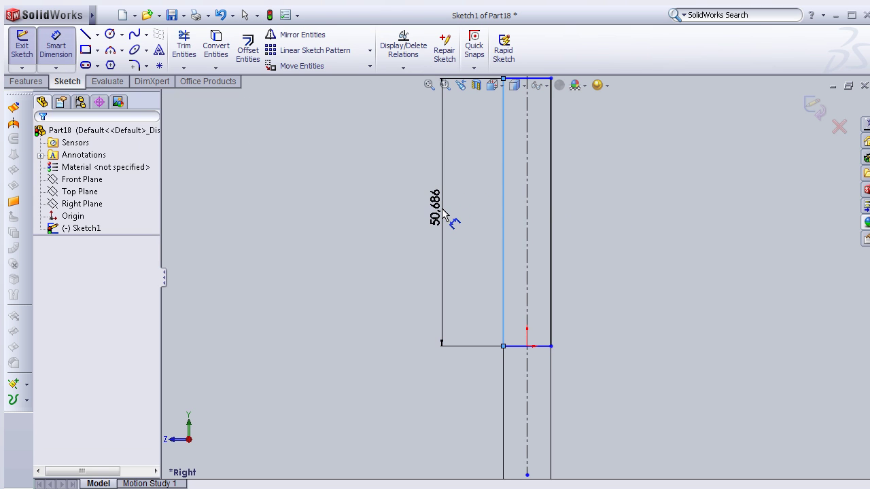
pyautogui.click(446, 215)
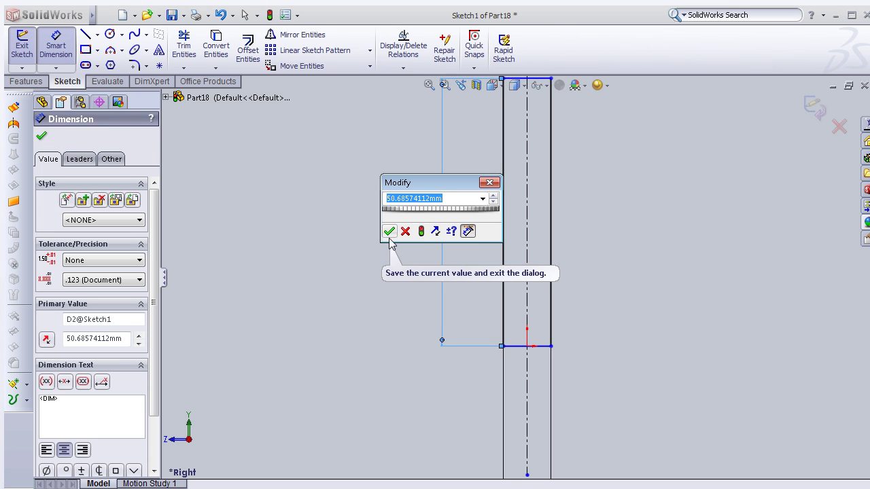
pyautogui.write('5')
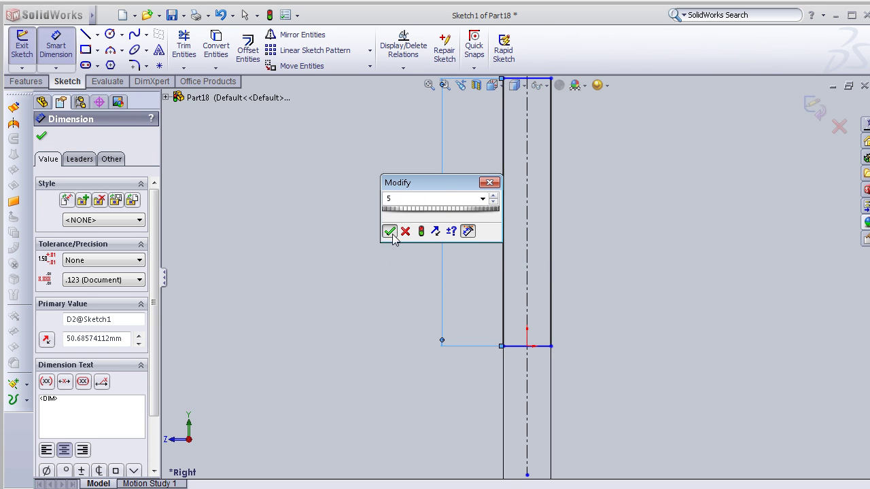
pyautogui.click(389, 231)
pyautogui.scroll(-1, 563, 398)
pyautogui.scroll(-1, 563, 398)
pyautogui.scroll(-1, 557, 414)
pyautogui.scroll(-1, 472, 268)
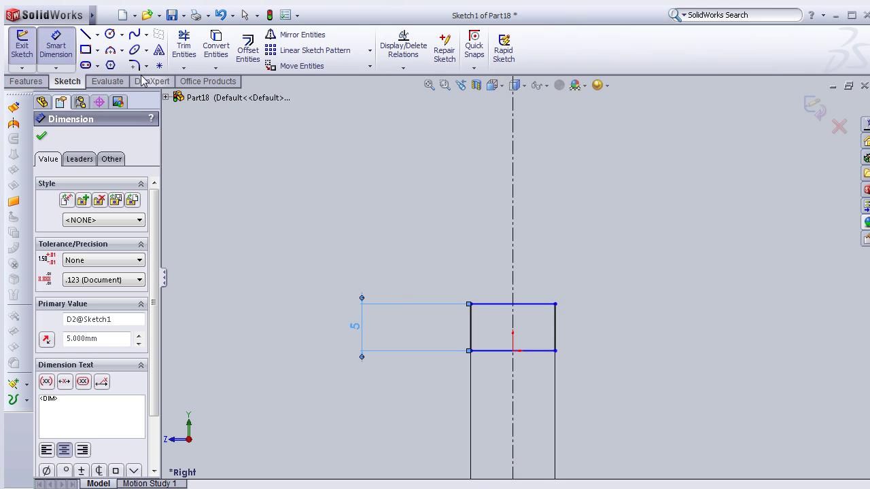
# Draw a 180° centerpoint arc from the top-edge midpoint spanning the top-left to top-right corners
pyautogui.click(115, 53)
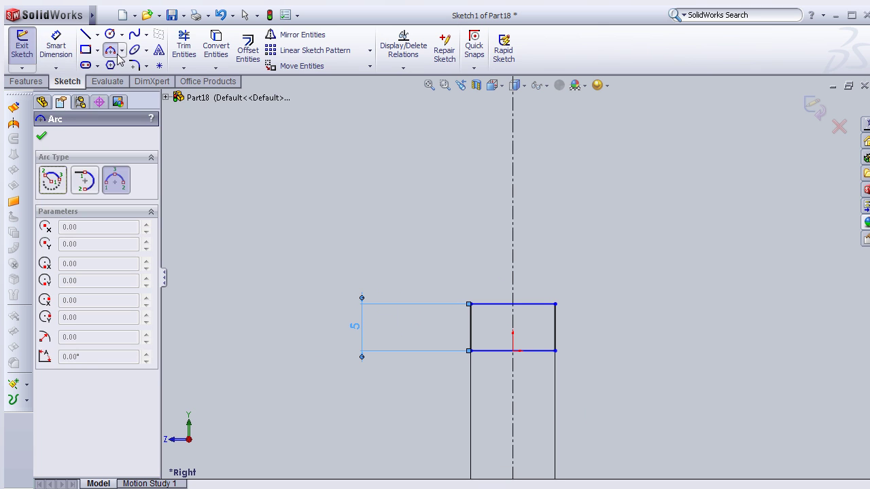
pyautogui.click(64, 183)
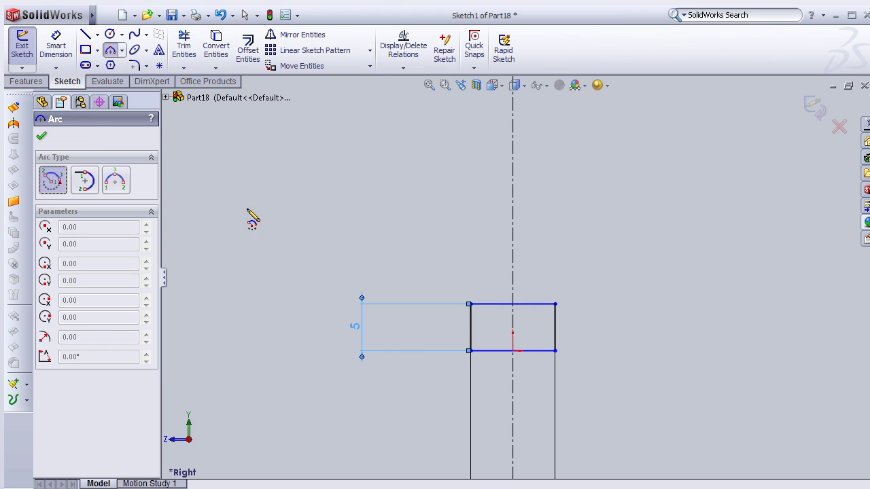
pyautogui.click(513, 304)
pyautogui.click(471, 303)
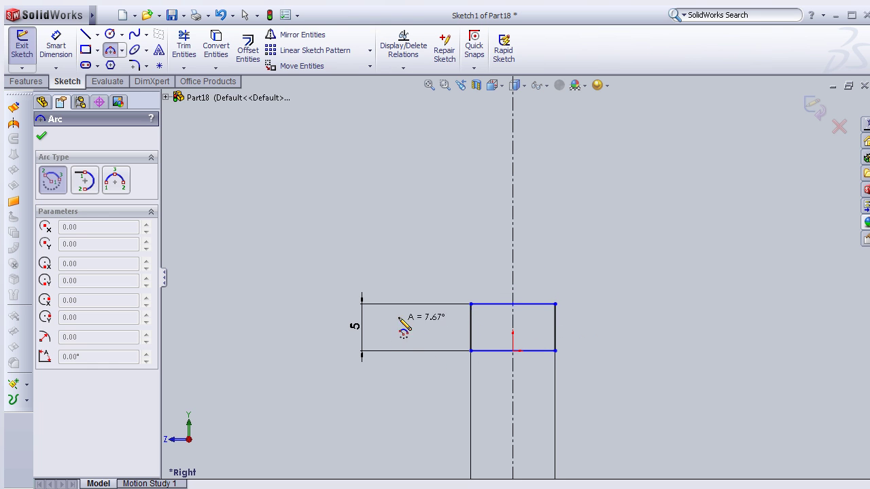
pyautogui.click(556, 305)
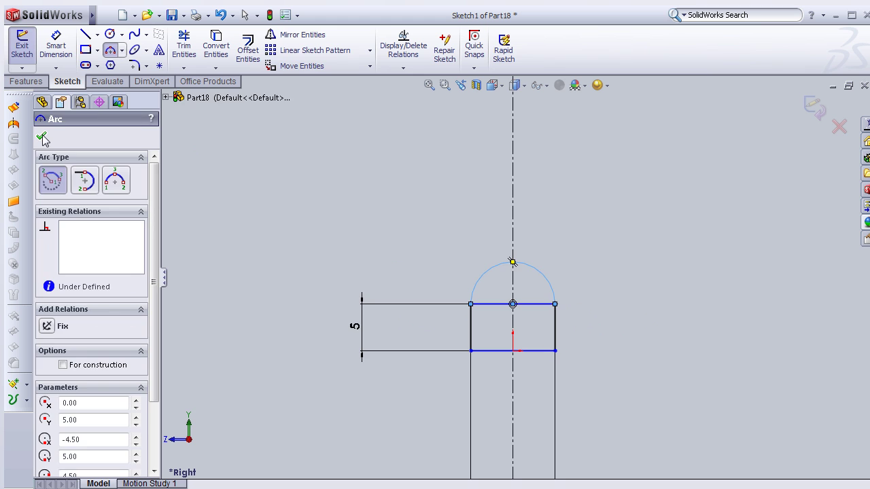
pyautogui.click(42, 139)
pyautogui.scroll(-3, 495, 243)
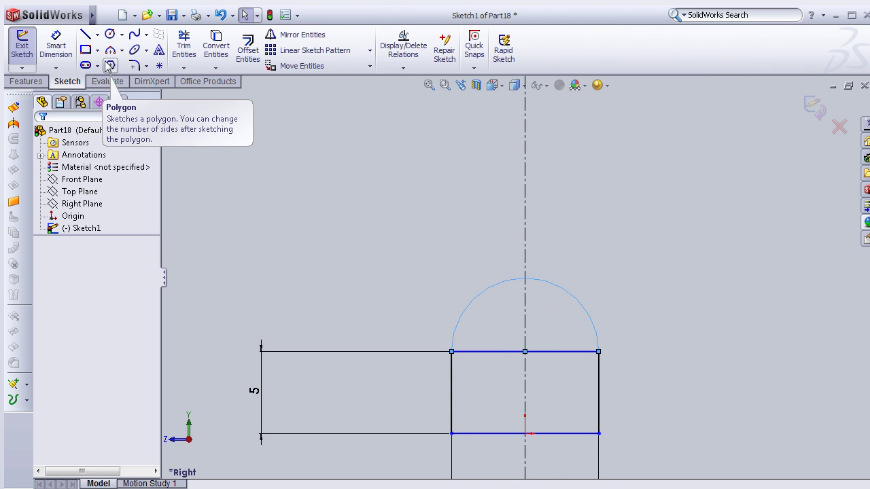
pyautogui.scroll(1, 505, 284)
pyautogui.scroll(2, 505, 284)
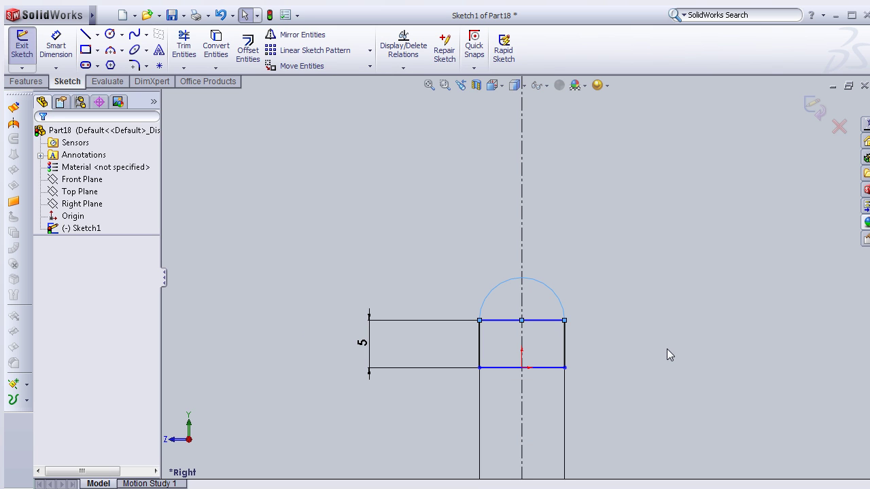
pyautogui.press('f')
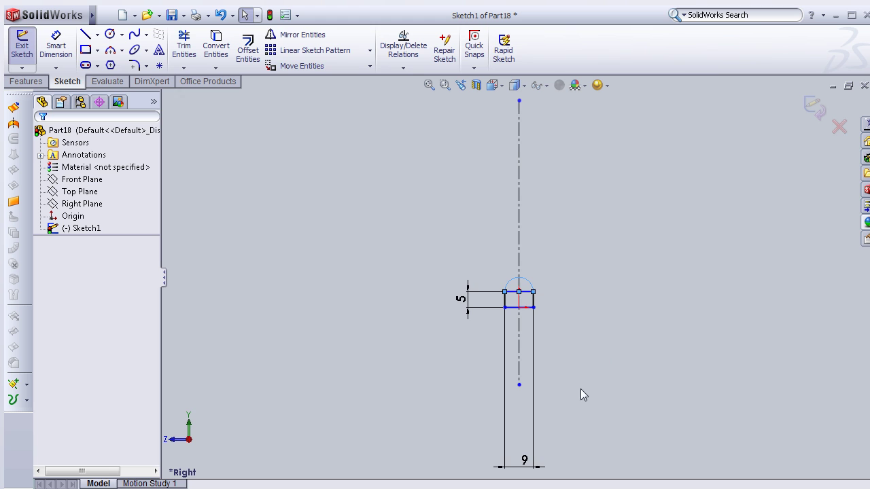
pyautogui.click(524, 409)
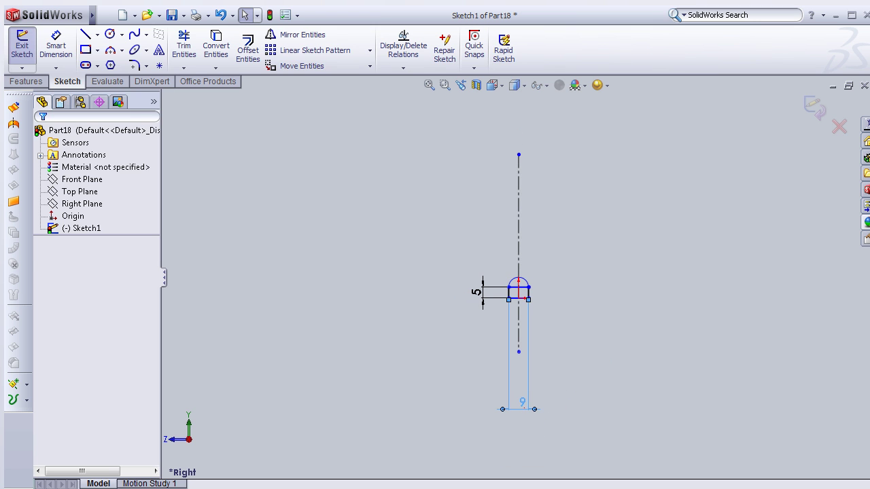
pyautogui.doubleClick(524, 412)
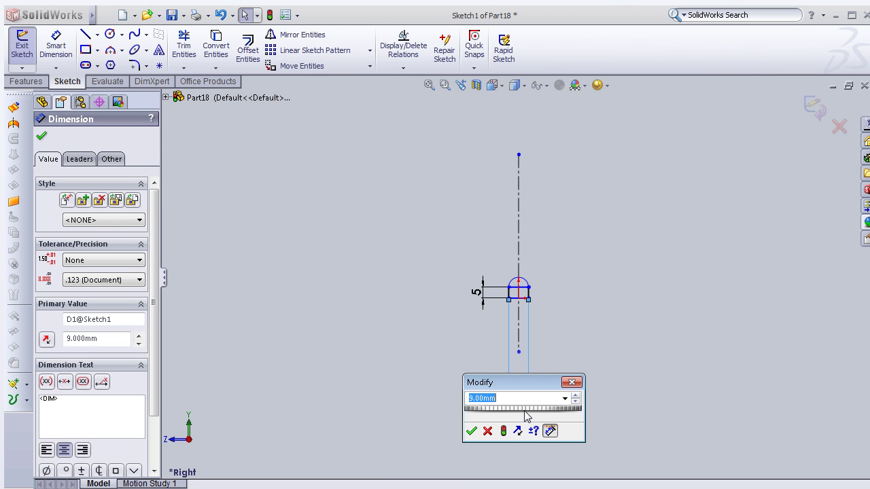
pyautogui.click(473, 430)
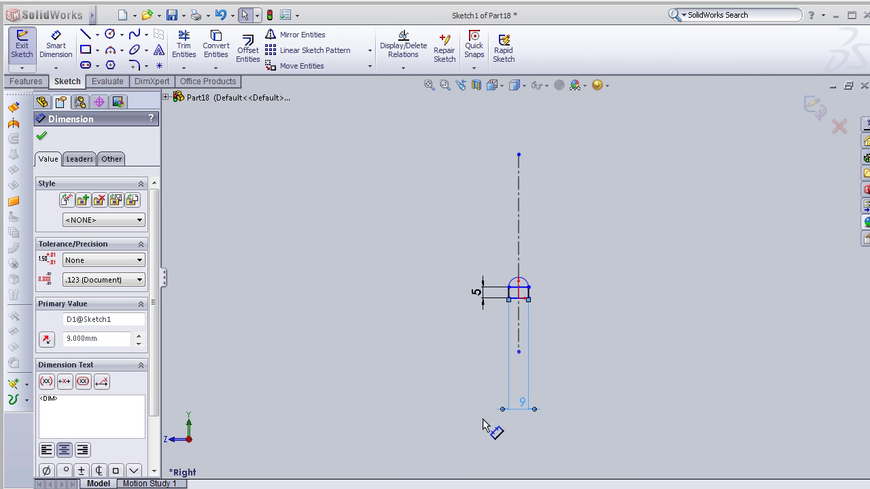
pyautogui.scroll(-3, 549, 276)
pyautogui.scroll(-2, 530, 337)
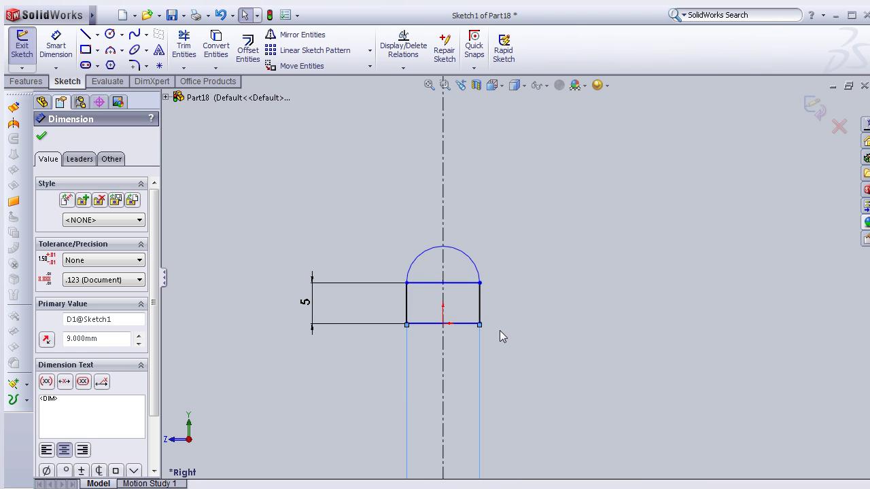
pyautogui.scroll(-1, 500, 328)
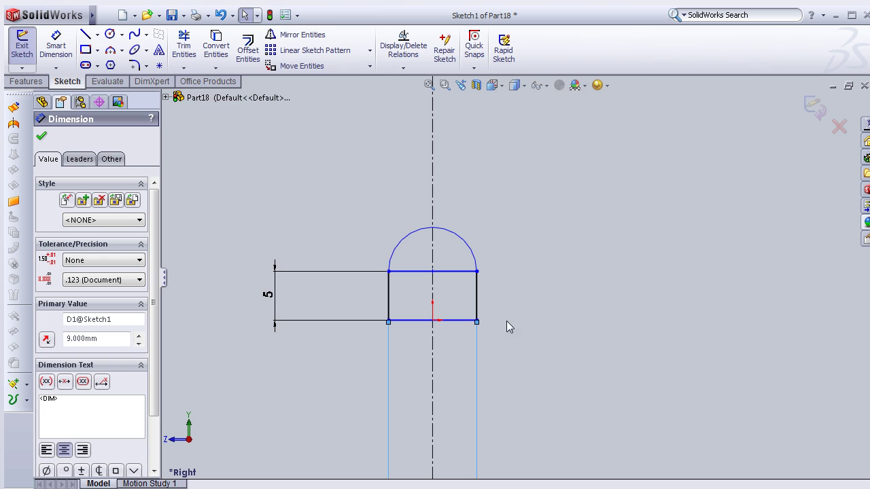
pyautogui.scroll(2, 497, 297)
pyautogui.scroll(1, 514, 359)
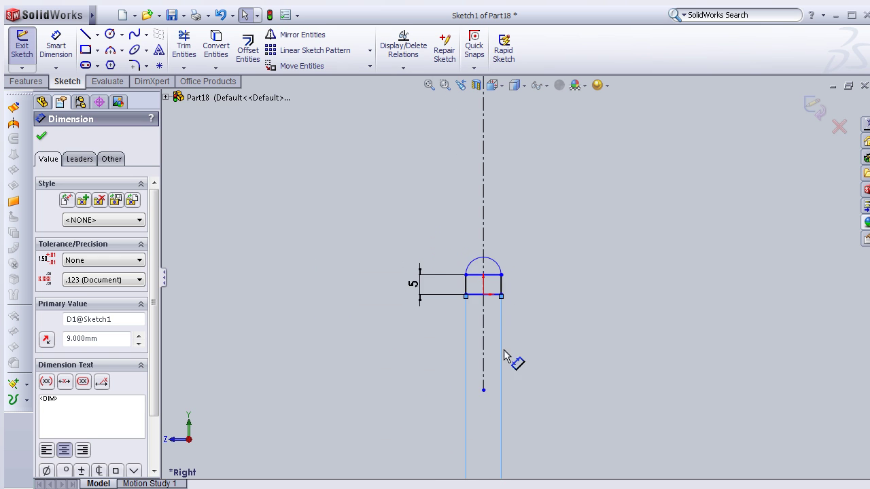
pyautogui.scroll(1, 513, 359)
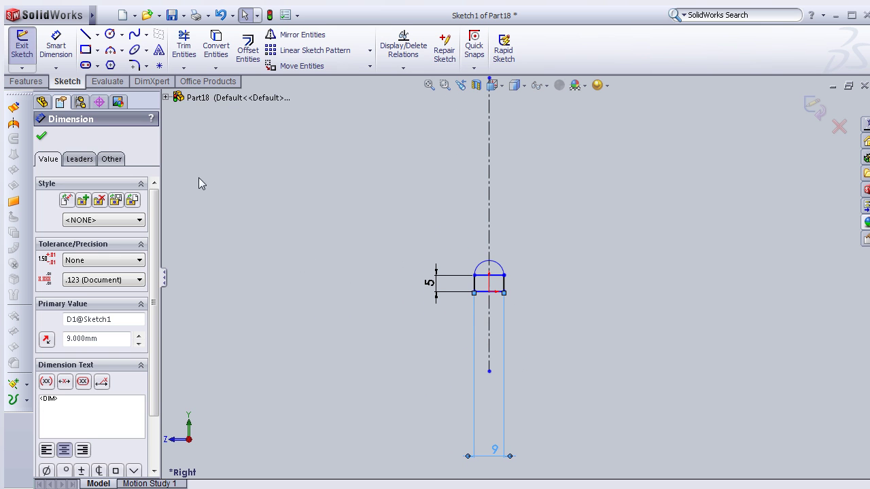
pyautogui.click(41, 136)
pyautogui.scroll(-2, 493, 257)
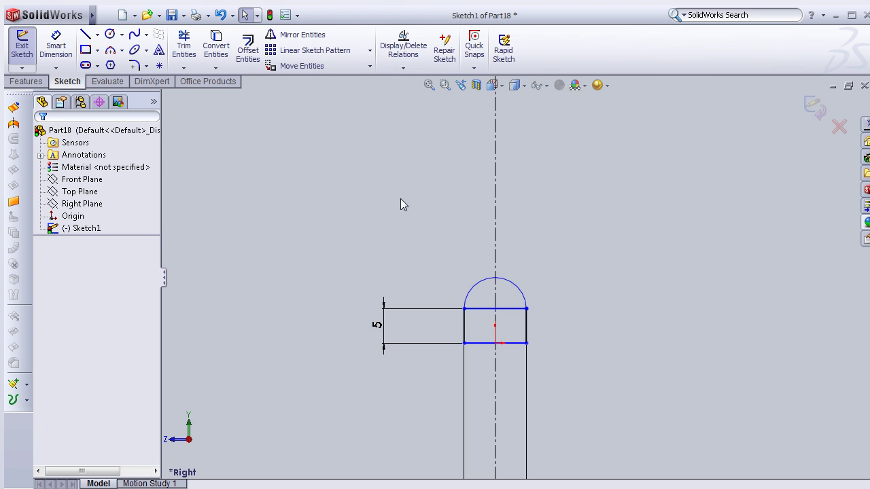
# Trim away the rectangle's top line, accepting loss of the midpoint relation
pyautogui.click(184, 48)
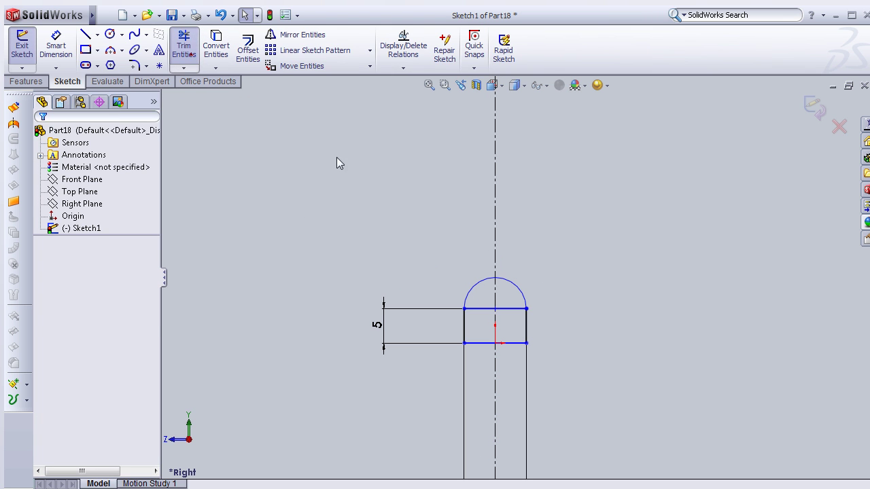
pyautogui.scroll(-2, 528, 310)
pyautogui.click(484, 306)
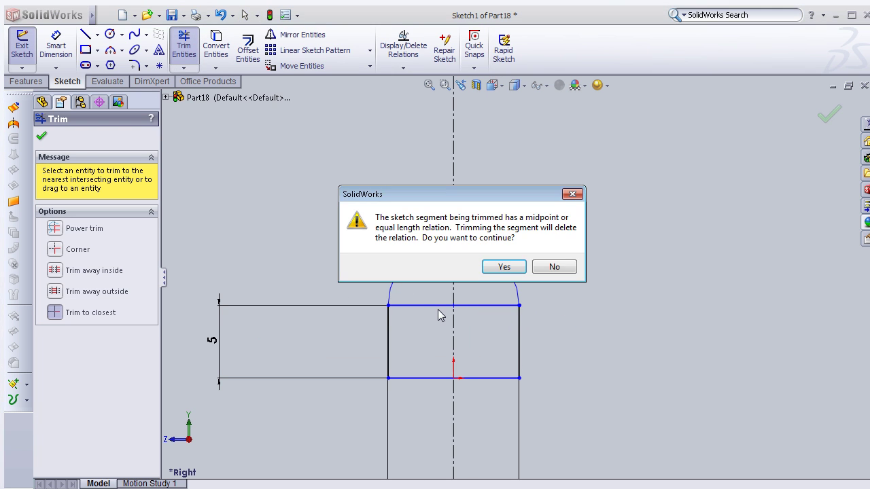
pyautogui.click(503, 266)
pyautogui.click(438, 306)
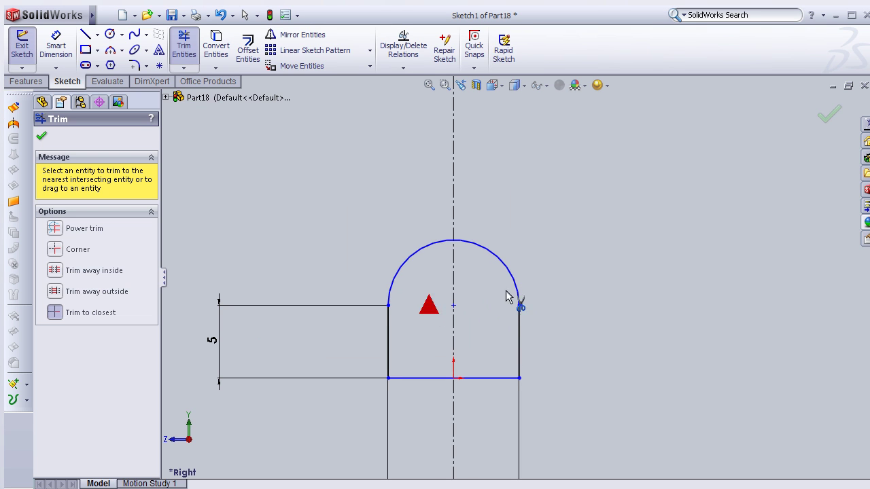
pyautogui.click(41, 136)
# Extrude the arched profile 10 mm into a solid block
pyautogui.click(26, 80)
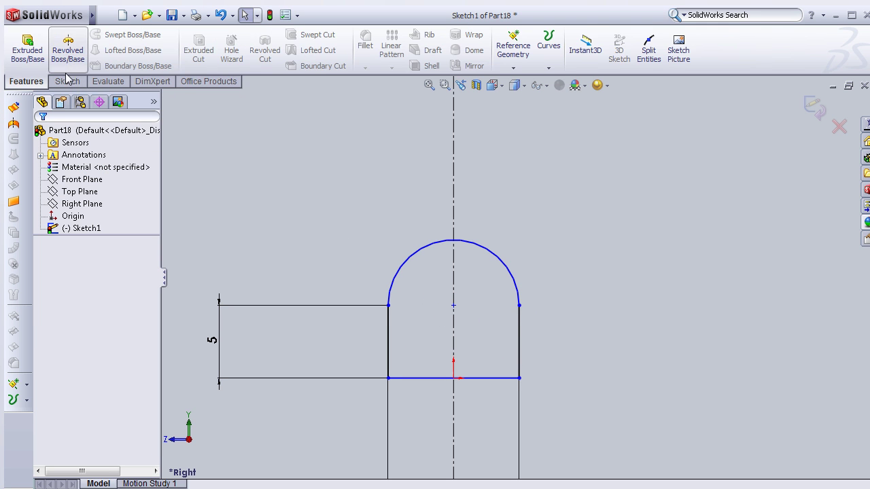
pyautogui.click(28, 60)
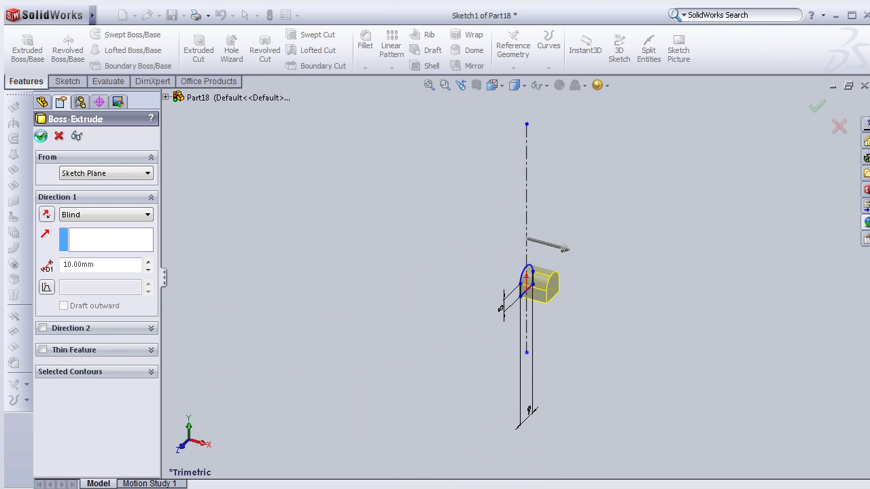
pyautogui.click(42, 136)
pyautogui.scroll(-1, 592, 280)
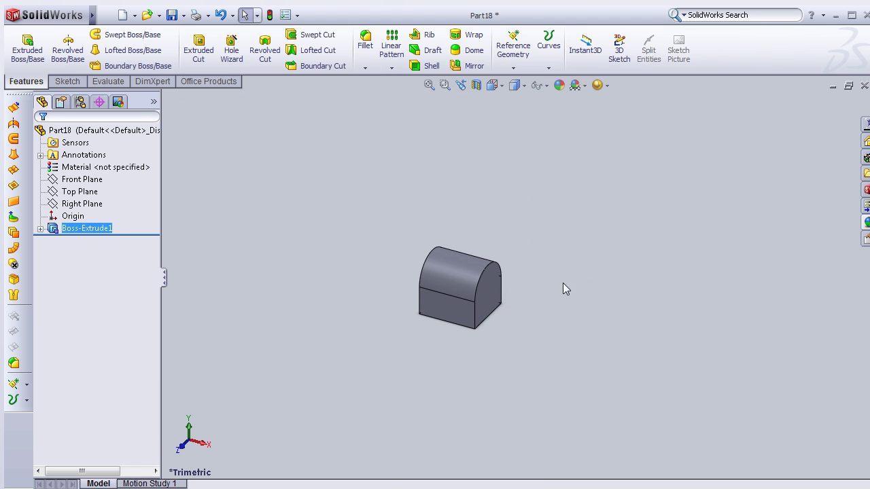
pyautogui.moveTo(547, 285); pyautogui.dragTo(454, 292, button='middle')
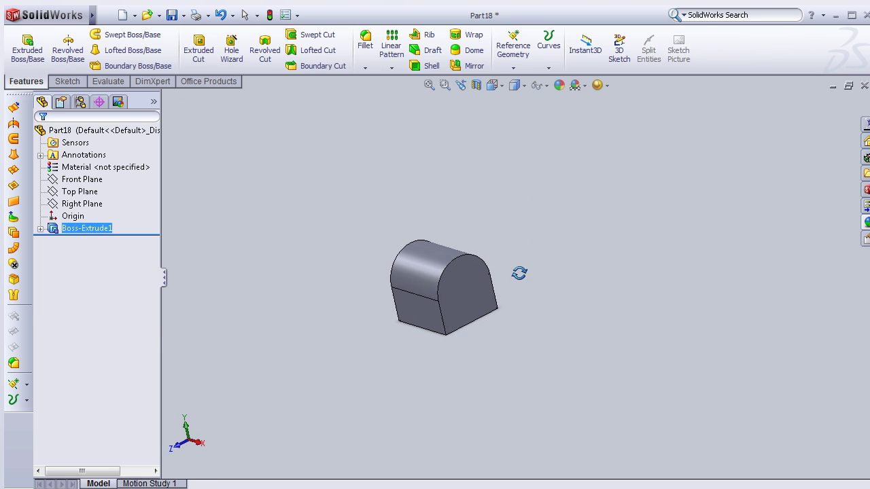
# Start a sketch on the block's arched end face and view it Normal To
pyautogui.click(505, 243)
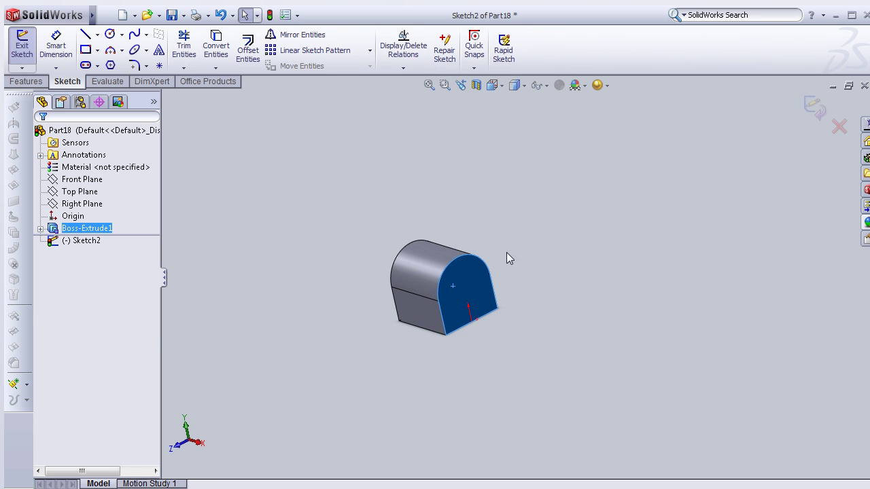
pyautogui.moveTo(489, 272); pyautogui.dragTo(421, 260, button='middle')
pyautogui.press('space')
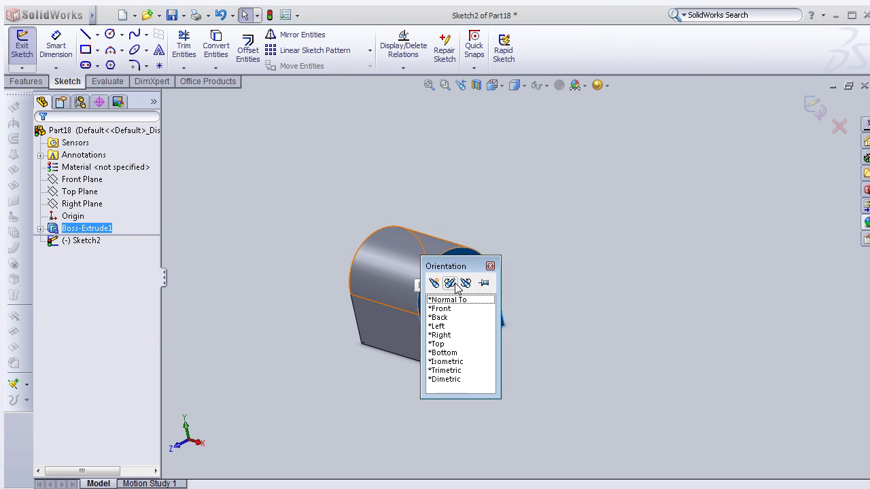
pyautogui.doubleClick(454, 301)
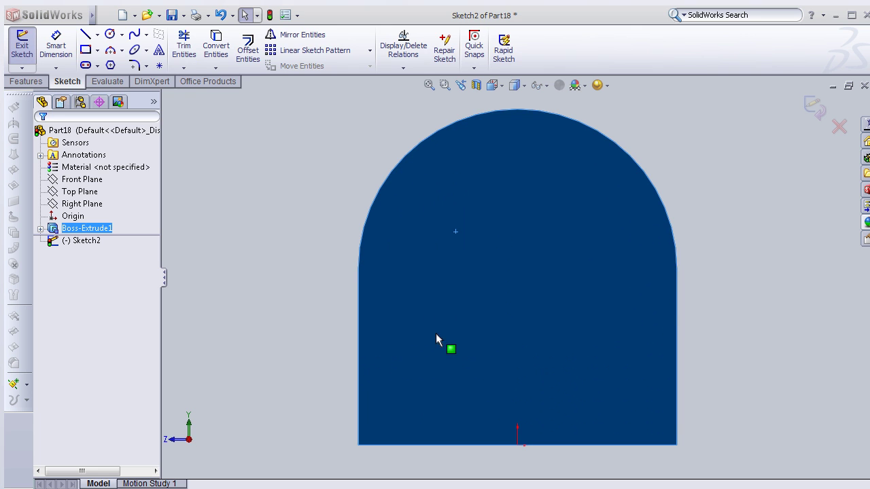
# Draw a corner rectangle enclosing the arched end face
pyautogui.click(294, 445)
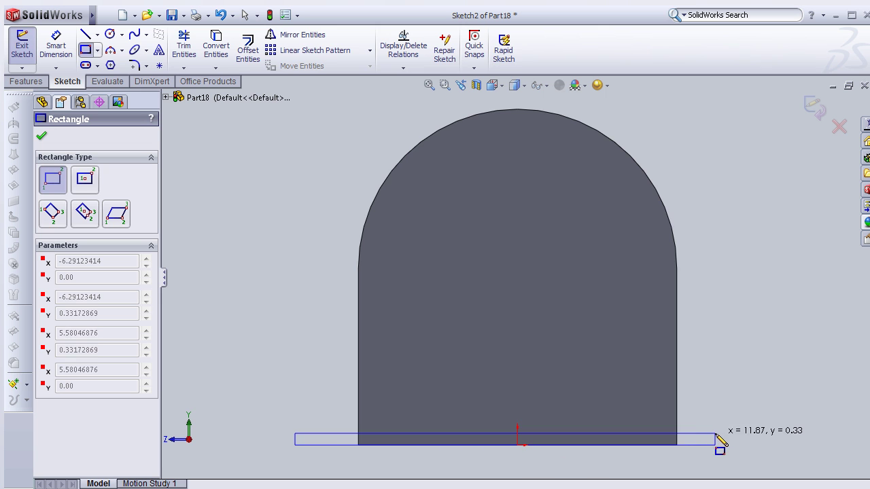
pyautogui.scroll(2, 687, 227)
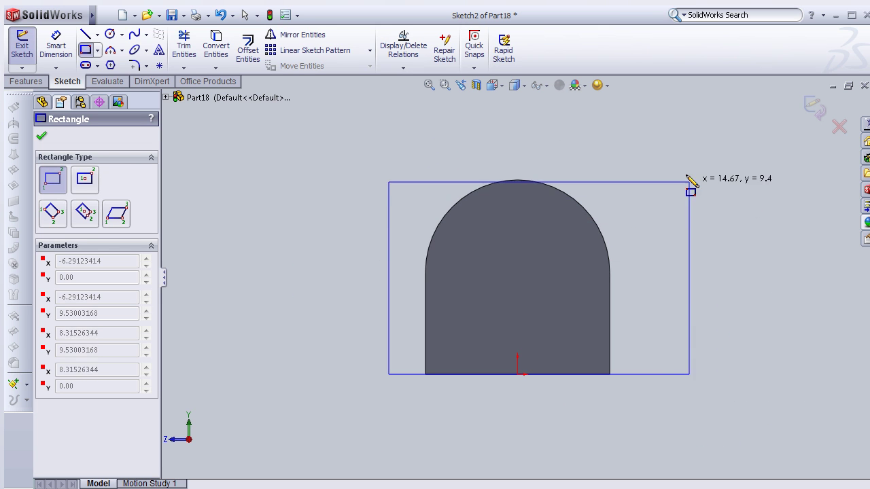
pyautogui.click(652, 138)
pyautogui.click(98, 35)
pyautogui.click(122, 66)
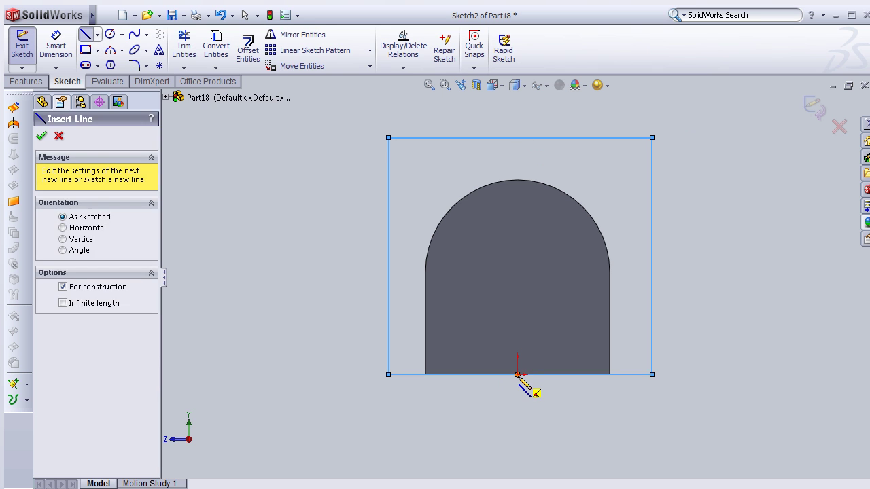
# Draw a vertical centerline from the sketch origin up past the rectangle's top
pyautogui.click(518, 375)
pyautogui.click(520, 138)
pyautogui.click(519, 125)
pyautogui.press('Escape')
pyautogui.press('Escape')
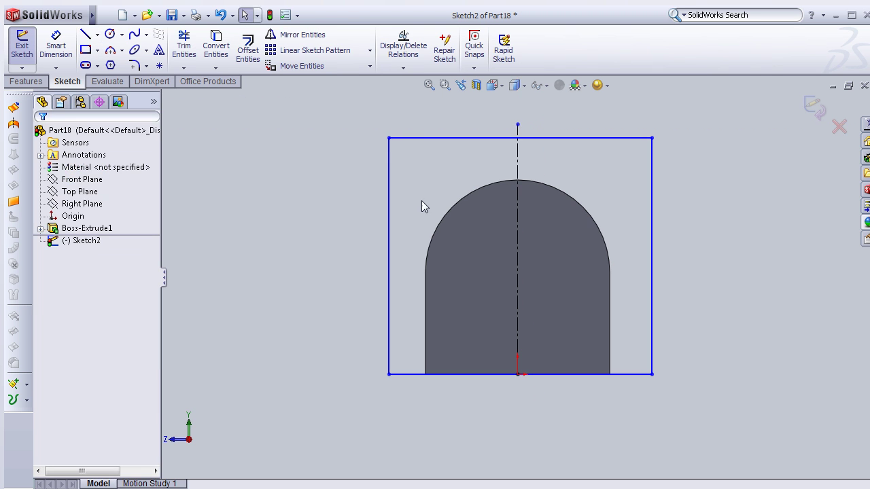
# Make the rectangle's side lines symmetric about the vertical centerline
pyautogui.click(519, 170)
pyautogui.keyDown('ctrl'); pyautogui.click(651, 186); pyautogui.keyUp('ctrl')
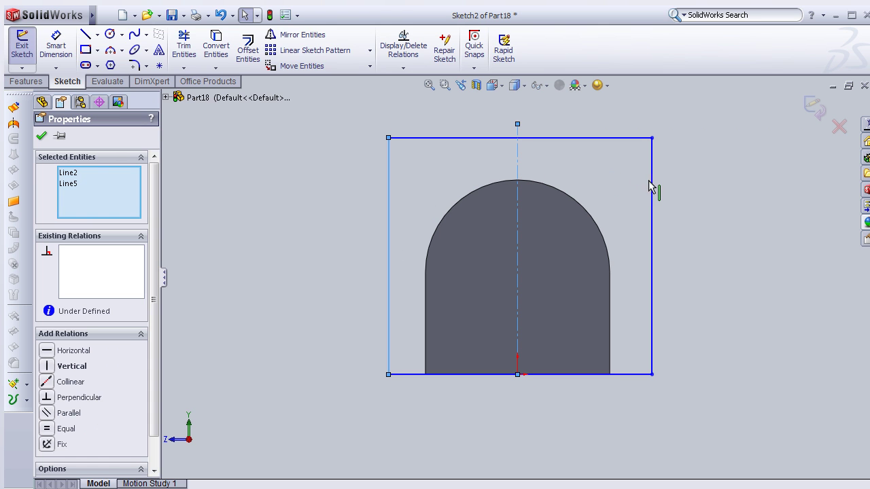
pyautogui.click(651, 195)
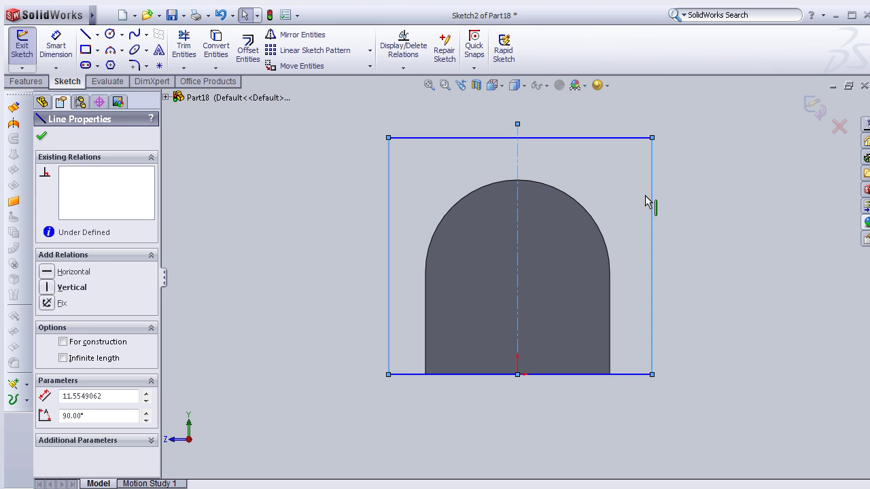
pyautogui.keyDown('ctrl'); pyautogui.click(516, 274); pyautogui.keyUp('ctrl')
pyautogui.click(87, 428)
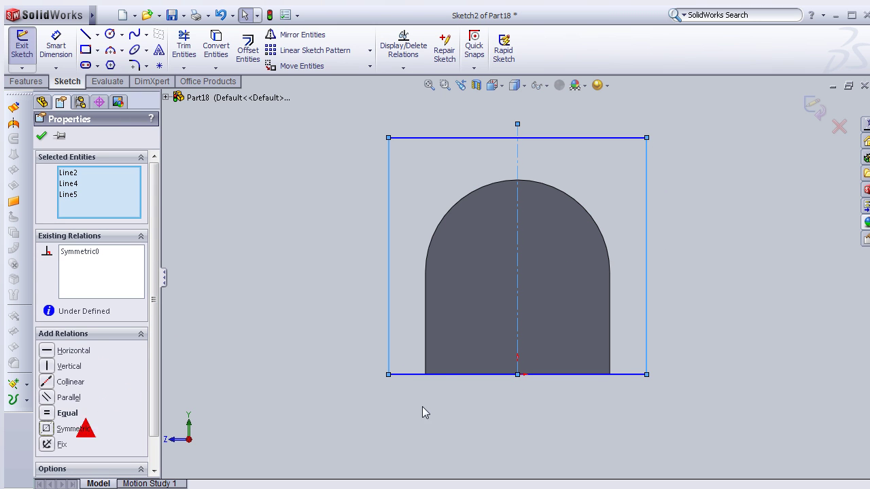
pyautogui.click(66, 57)
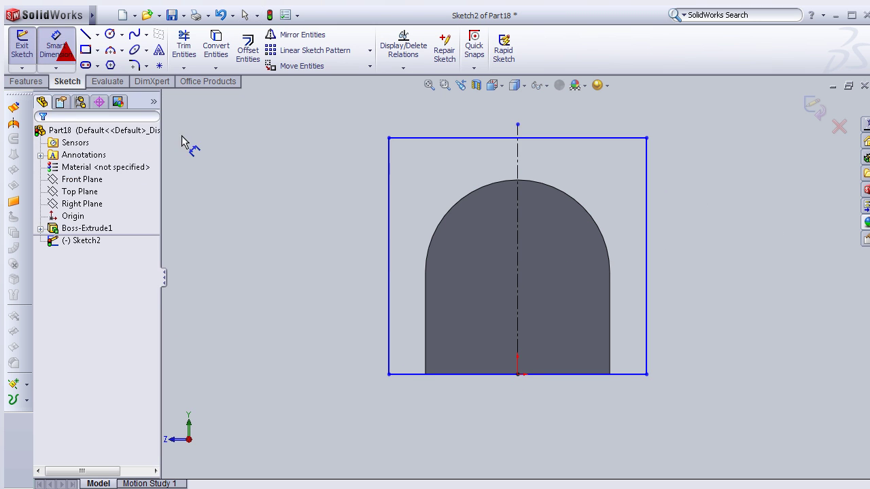
# Dimension the rectangle's bottom line to 12 mm wide
pyautogui.click(610, 397)
pyautogui.click(532, 455)
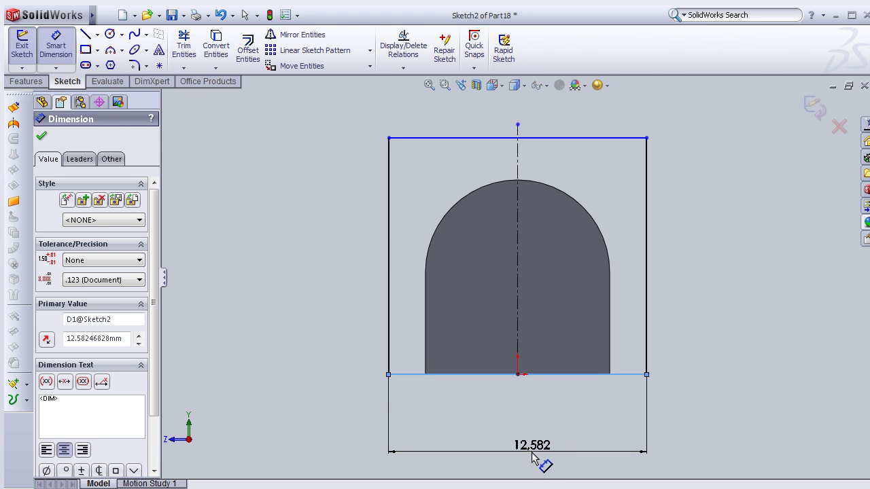
pyautogui.write('12')
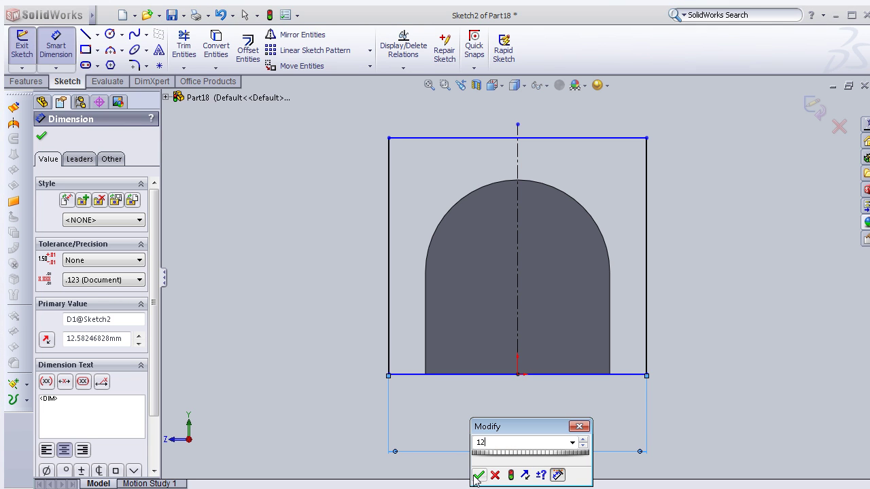
pyautogui.click(478, 476)
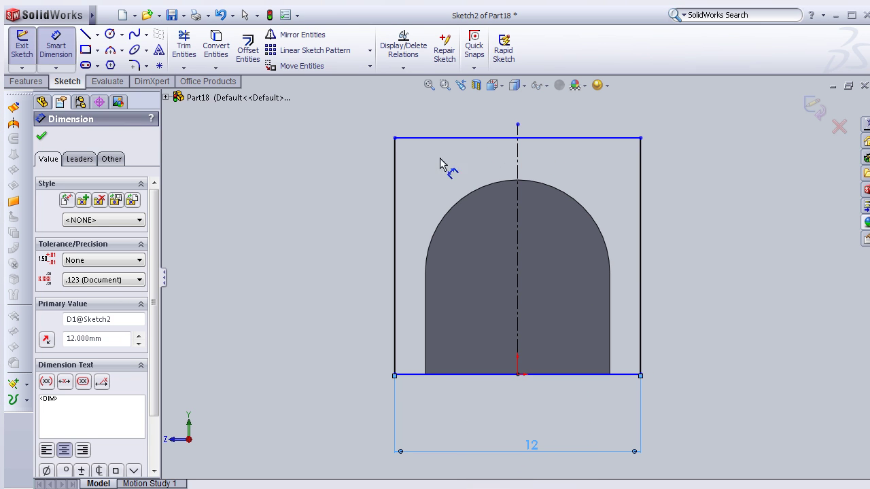
# Dimension the rectangle's left line to 10 mm tall
pyautogui.click(396, 189)
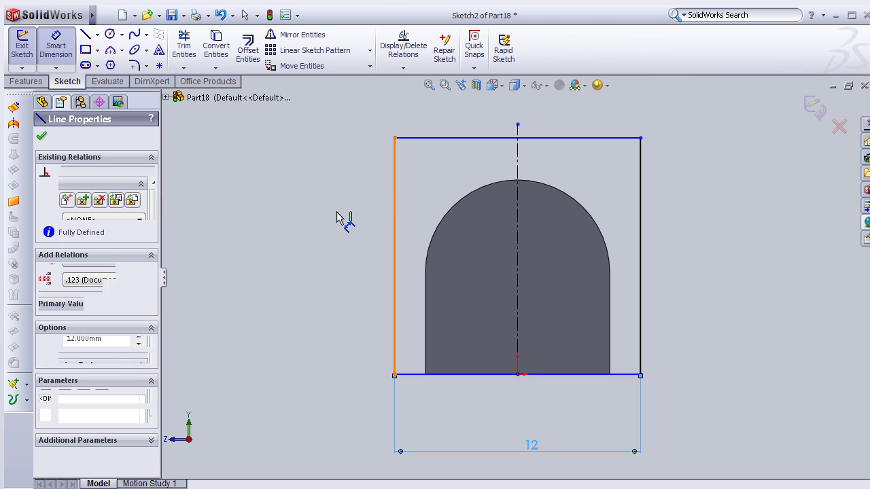
pyautogui.click(334, 231)
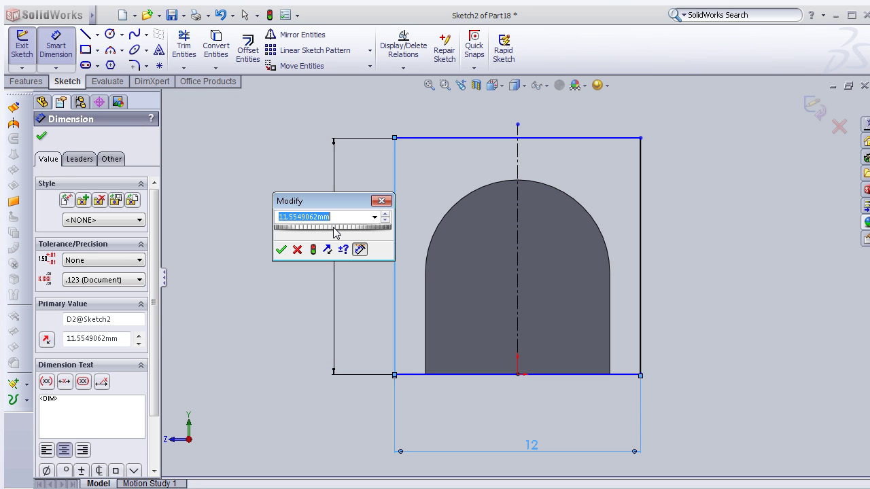
pyautogui.write('10')
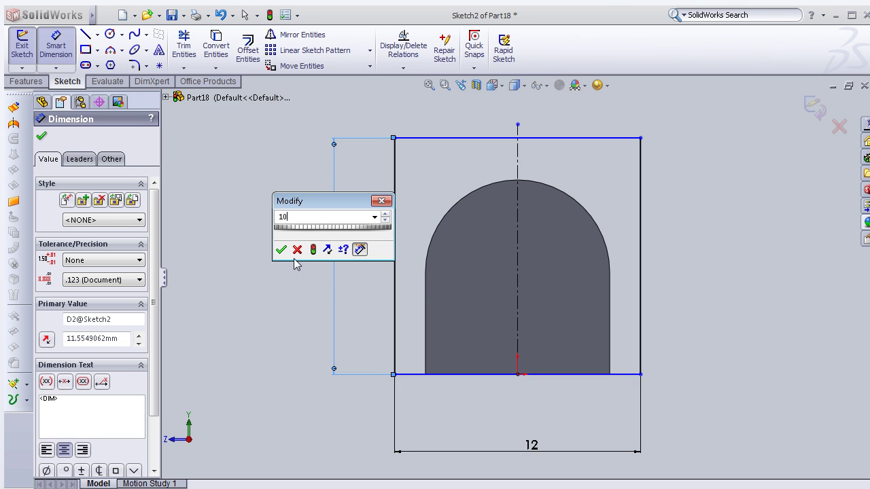
pyautogui.click(276, 251)
pyautogui.click(280, 249)
pyautogui.moveTo(272, 234); pyautogui.dragTo(285, 284, button='middle')
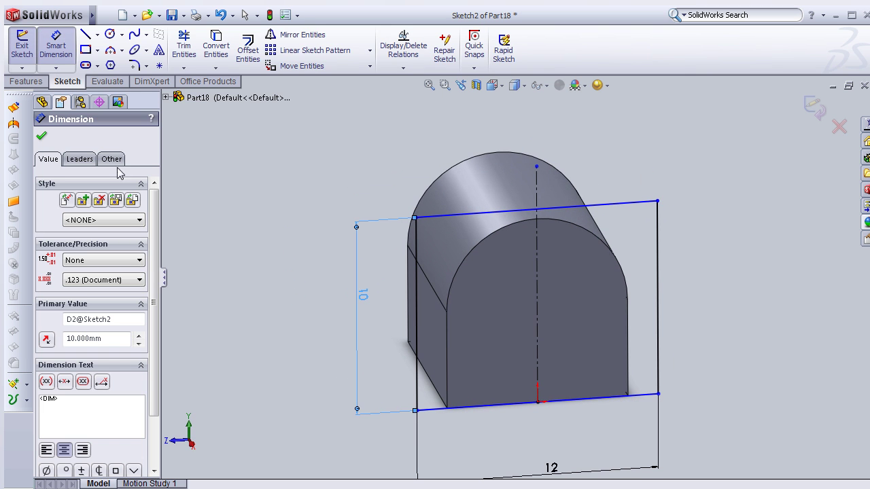
# Extrude the 12 × 10 mm rectangle 3 mm as a plate on the arched face
pyautogui.click(31, 83)
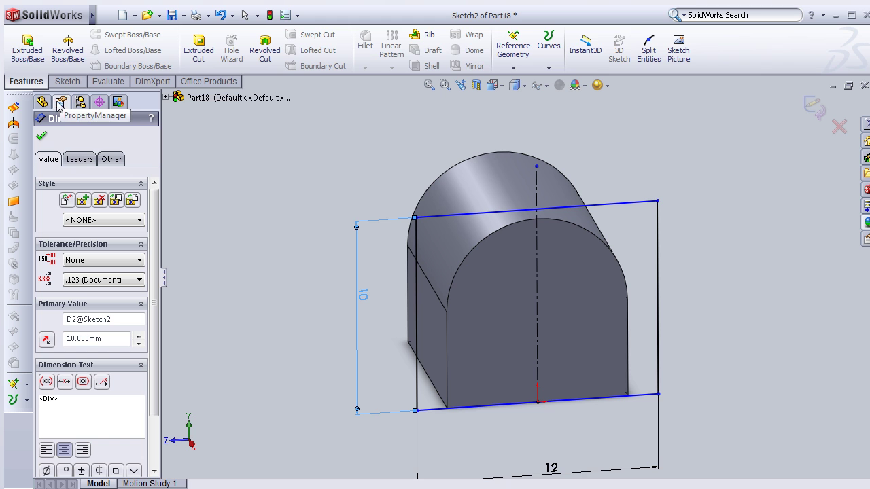
pyautogui.click(27, 44)
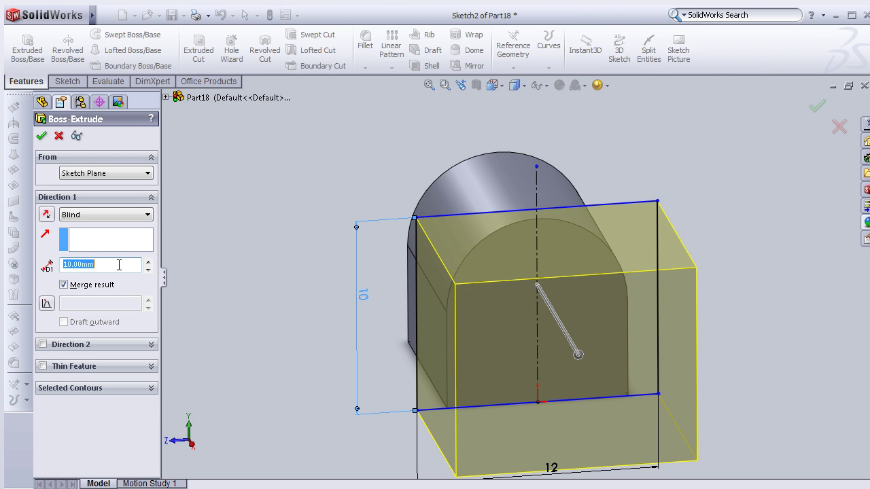
pyautogui.write('3')
pyautogui.press('Return')
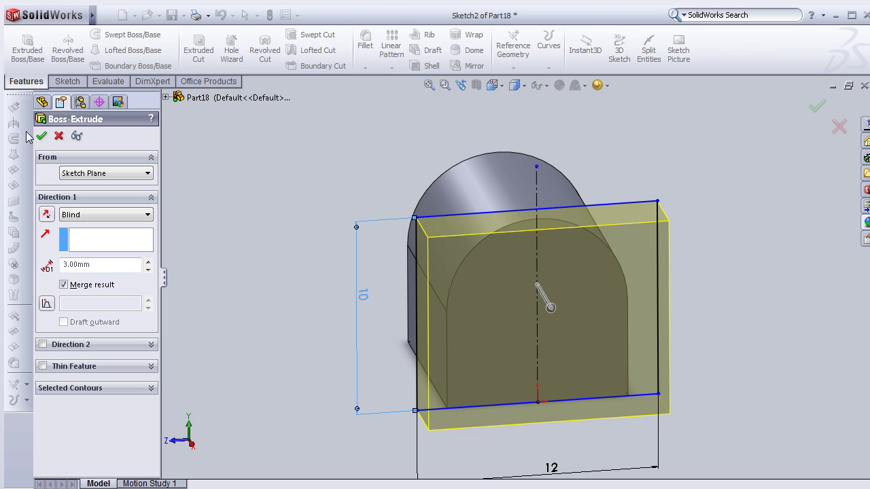
pyautogui.press('Return')
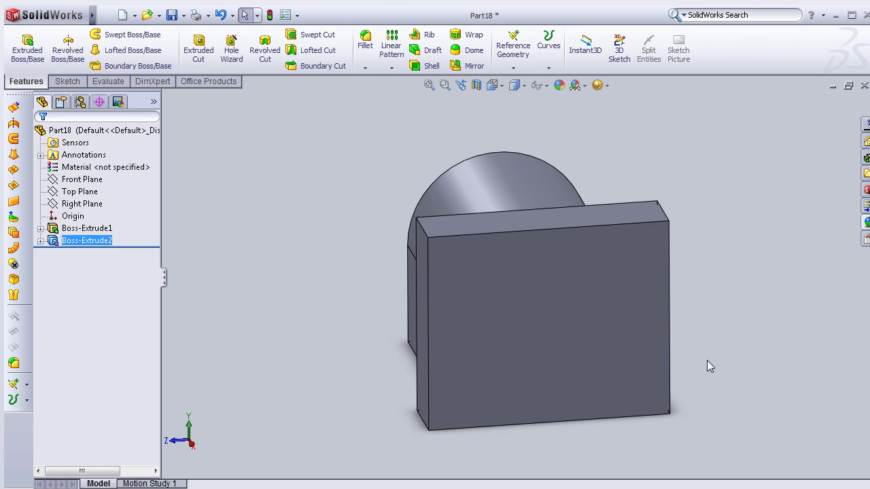
# Start a sketch on the plate's outer face, viewed Normal To with hidden lines visible
pyautogui.moveTo(703, 333)
pyautogui.mouseDown(button='middle')
pyautogui.moveTo(541, 284)
pyautogui.moveTo(573, 252)
pyautogui.moveTo(617, 287)
pyautogui.moveTo(662, 305)
pyautogui.moveTo(670, 323)
pyautogui.moveTo(657, 319)
pyautogui.mouseUp(button='middle')
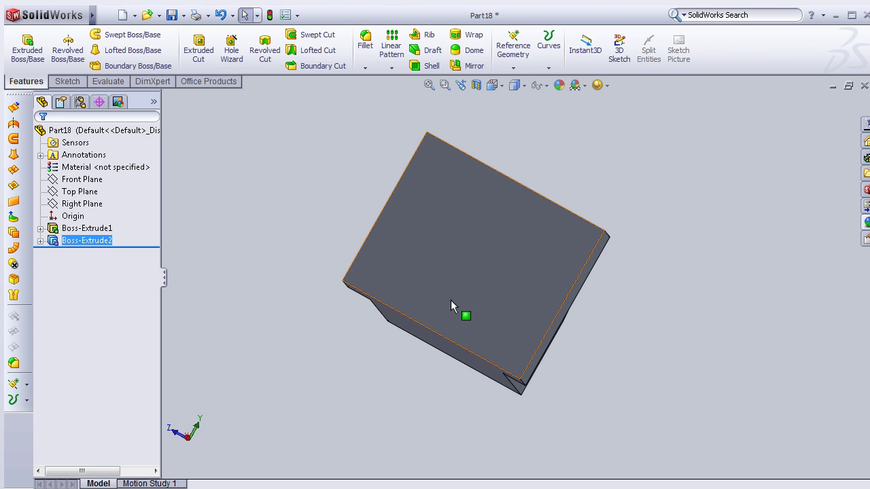
pyautogui.click(490, 256)
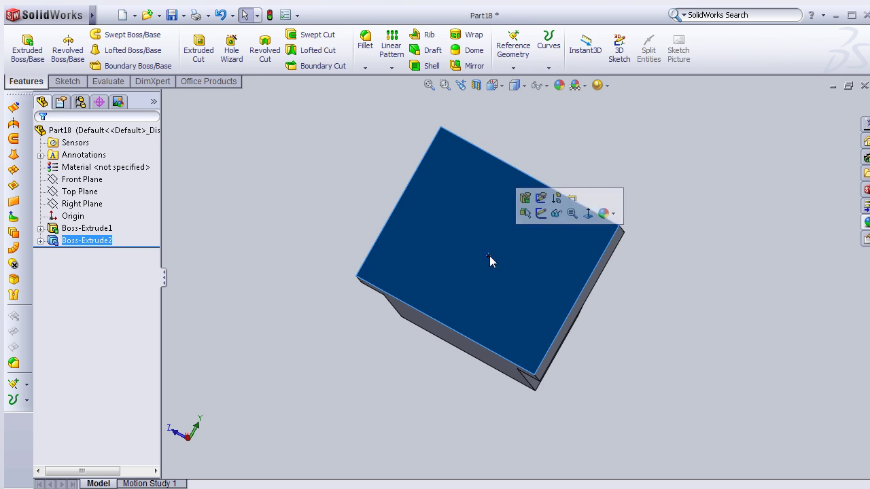
pyautogui.click(542, 216)
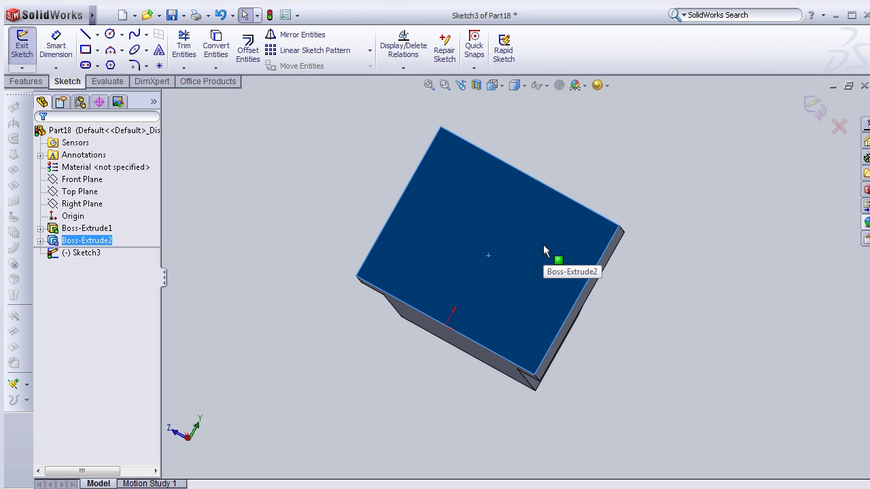
pyautogui.press('space')
pyautogui.click(575, 289)
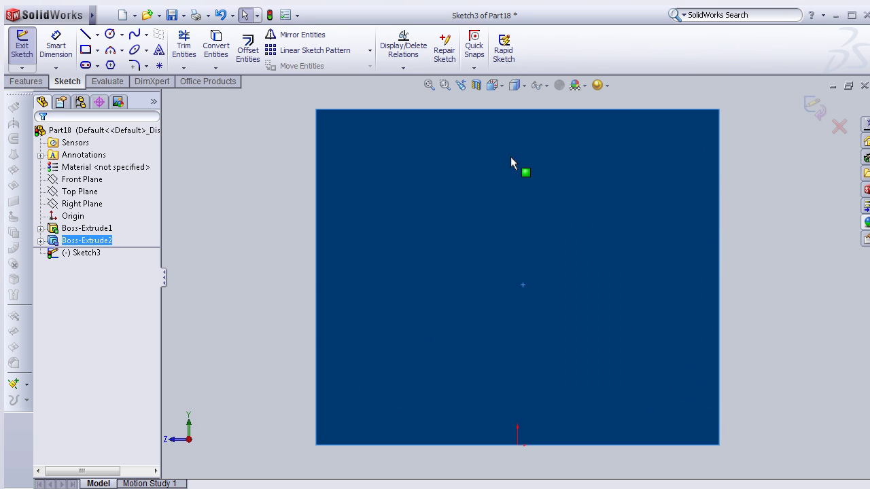
pyautogui.click(521, 86)
pyautogui.click(518, 156)
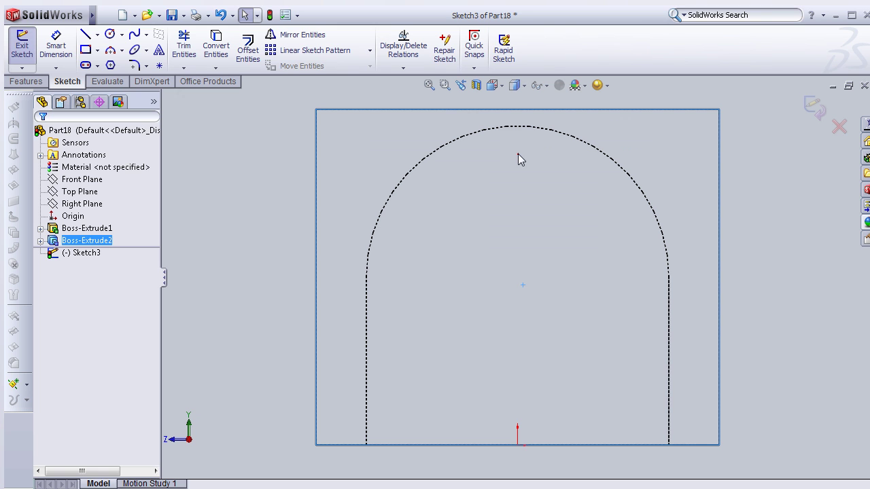
# Draw a circle centred on the arch's centre and dimension its diameter to 6 mm
pyautogui.click(110, 34)
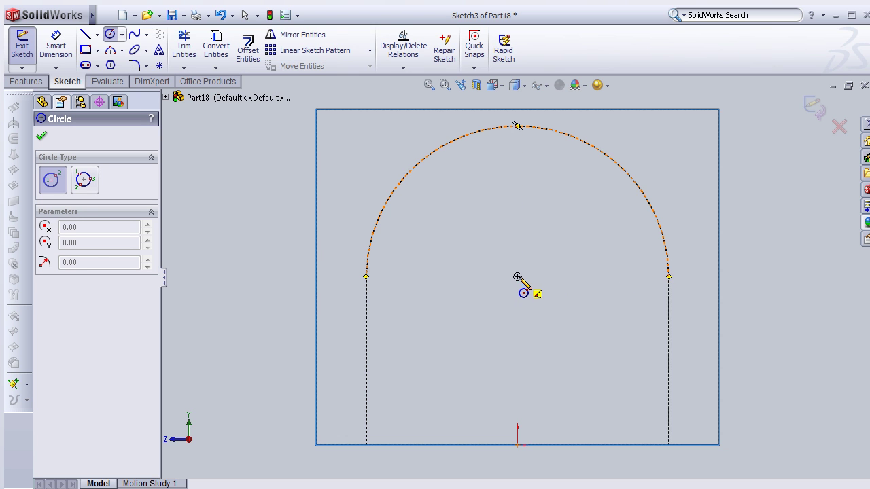
pyautogui.click(518, 277)
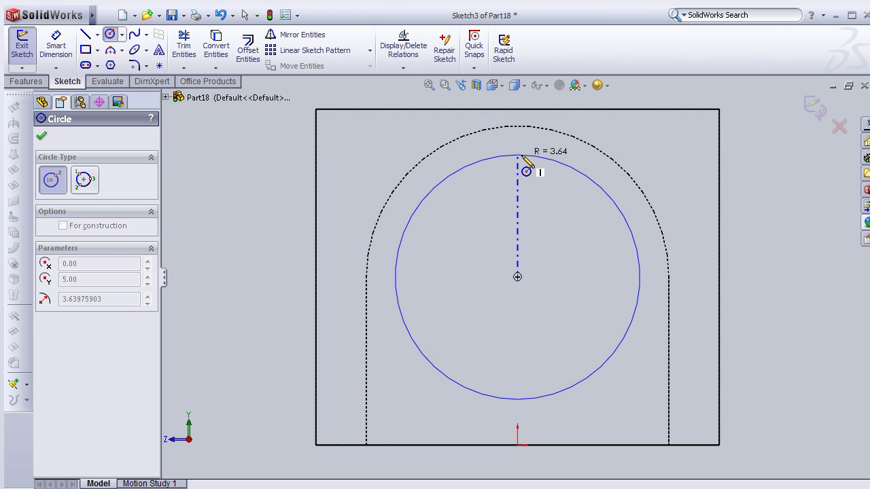
pyautogui.click(523, 158)
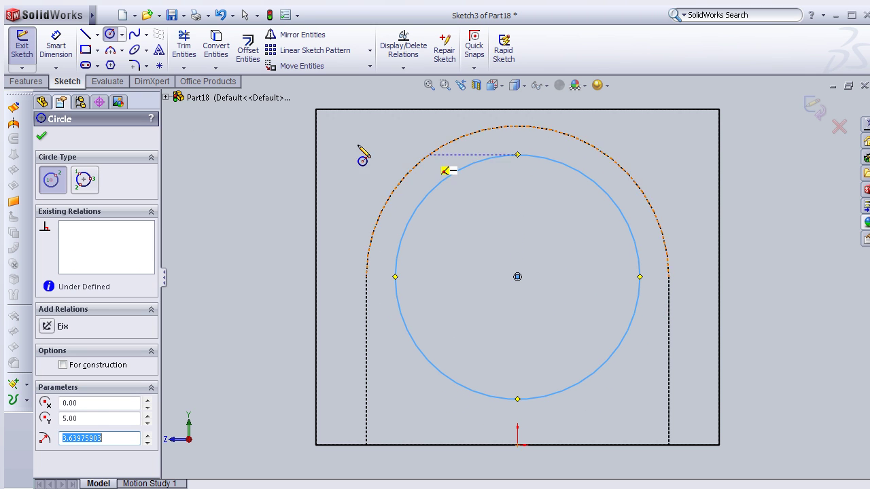
pyautogui.click(56, 47)
pyautogui.click(399, 243)
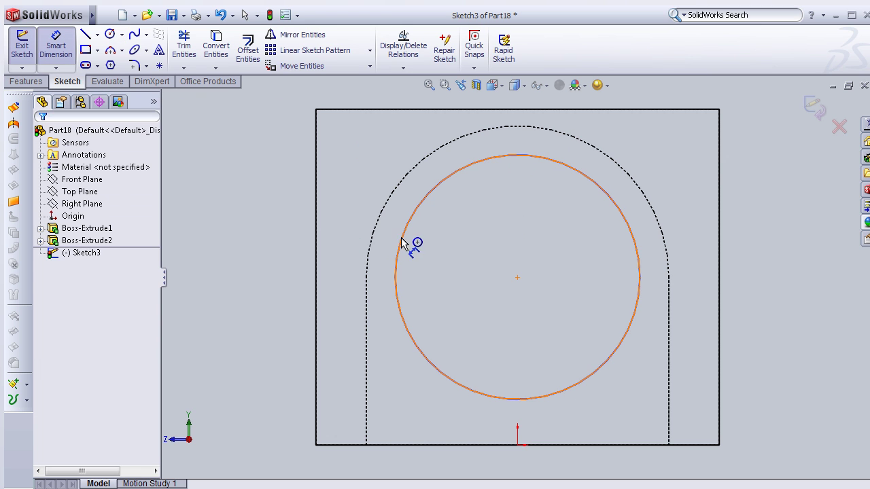
pyautogui.click(291, 260)
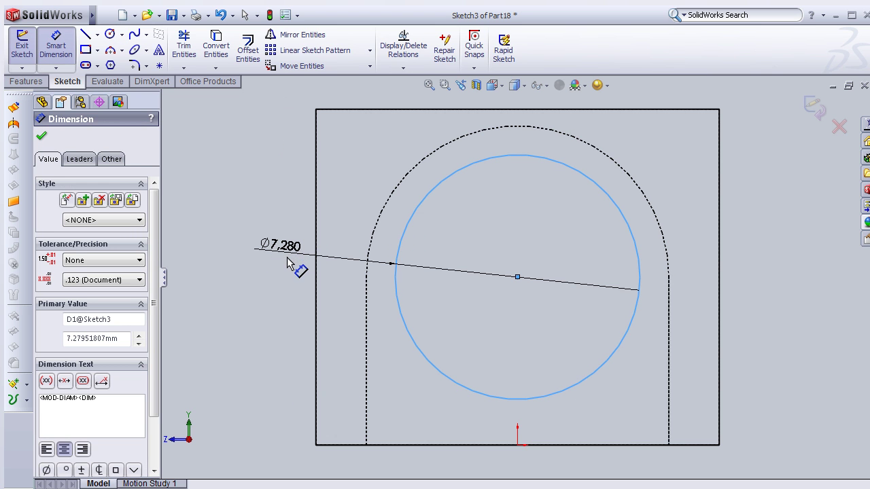
pyautogui.click(287, 262)
pyautogui.write('6')
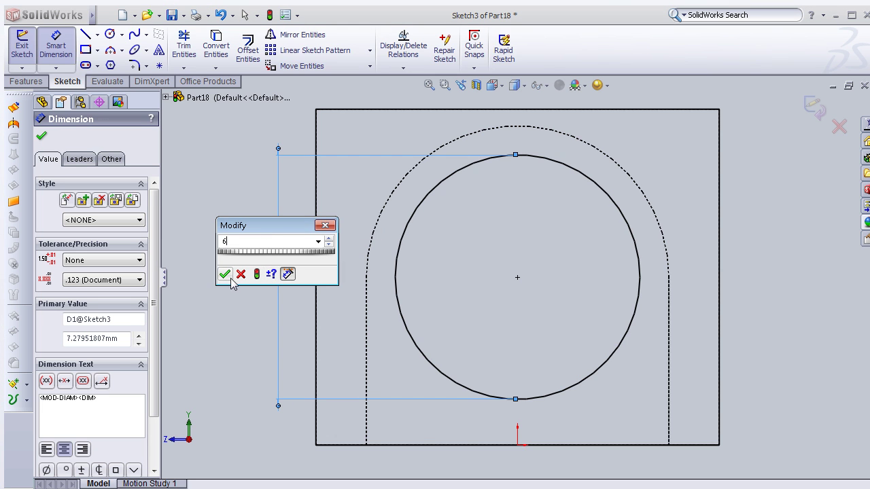
pyautogui.click(225, 274)
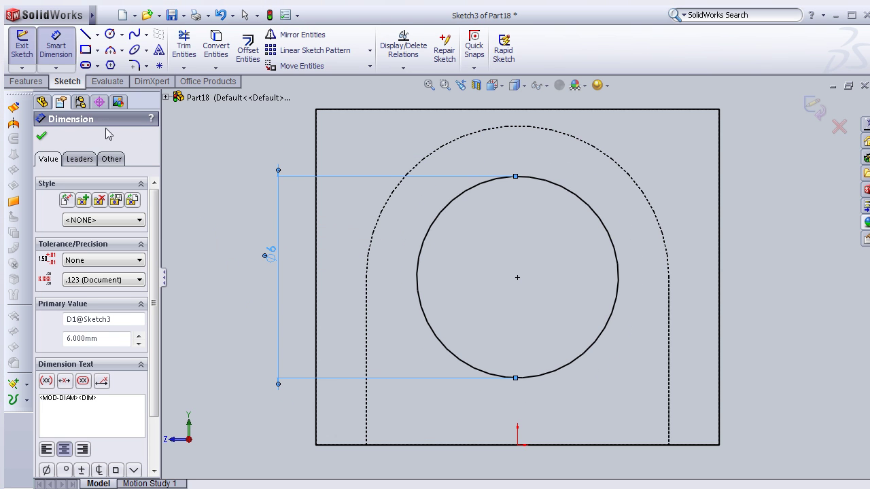
pyautogui.click(43, 137)
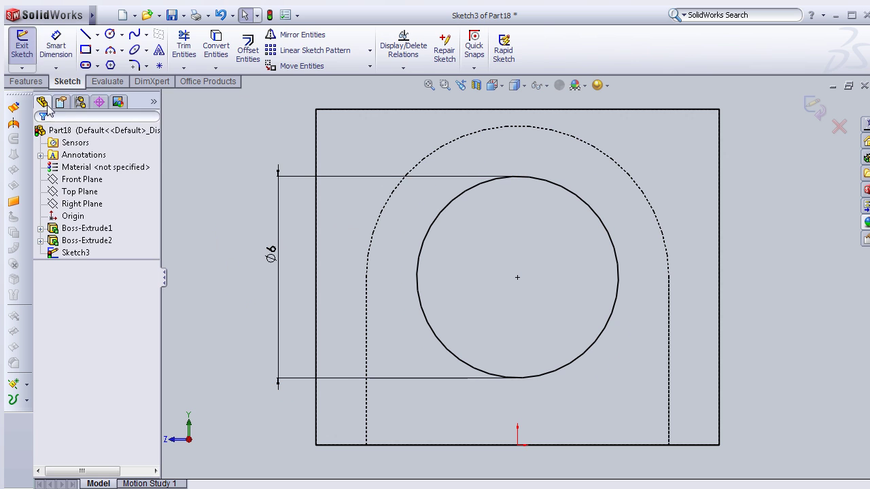
# Cut-extrude the 6 mm circle 12 mm blind into the part as Cut-Extrude1
pyautogui.click(27, 81)
pyautogui.click(40, 60)
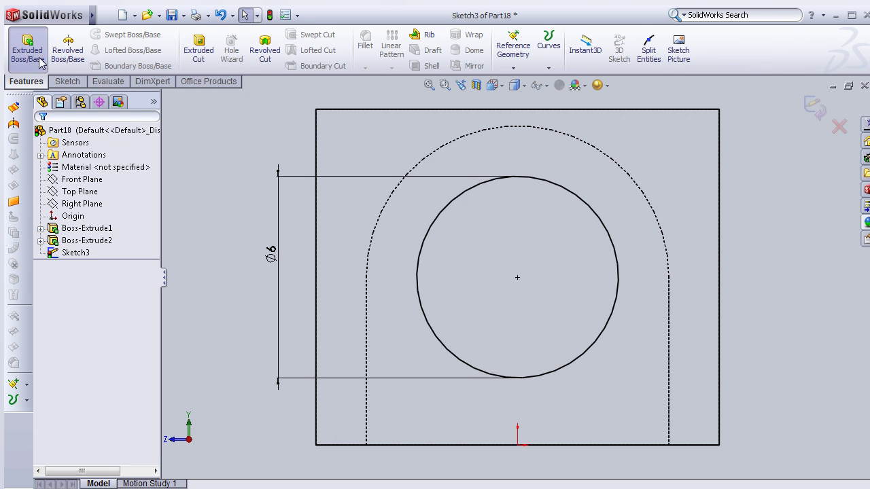
pyautogui.click(185, 57)
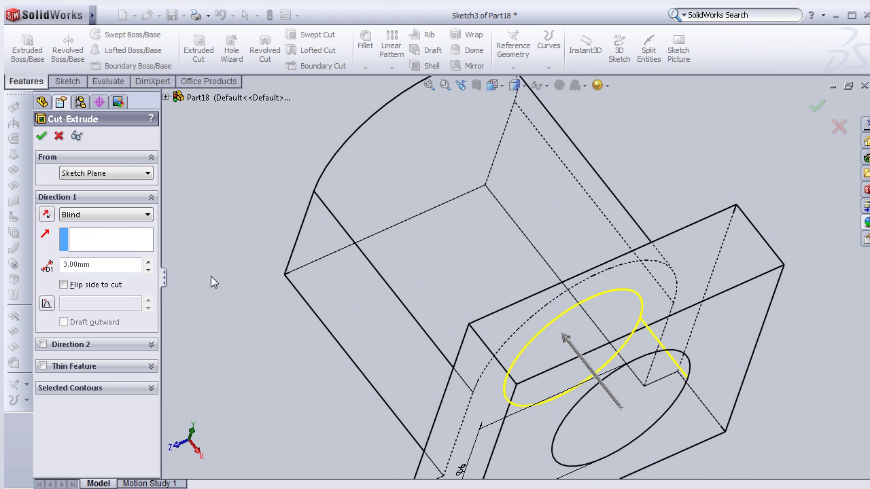
pyautogui.moveTo(564, 338); pyautogui.dragTo(471, 210)
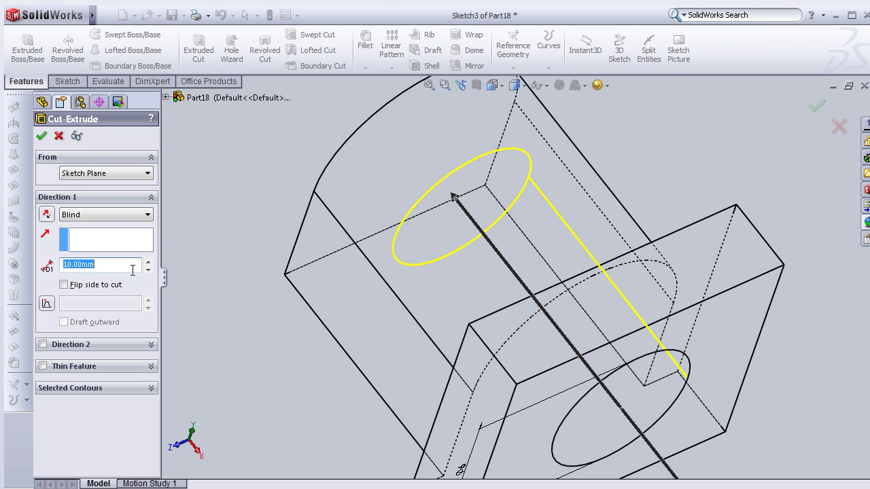
pyautogui.moveTo(196, 223); pyautogui.dragTo(223, 262, button='middle')
pyautogui.write('12')
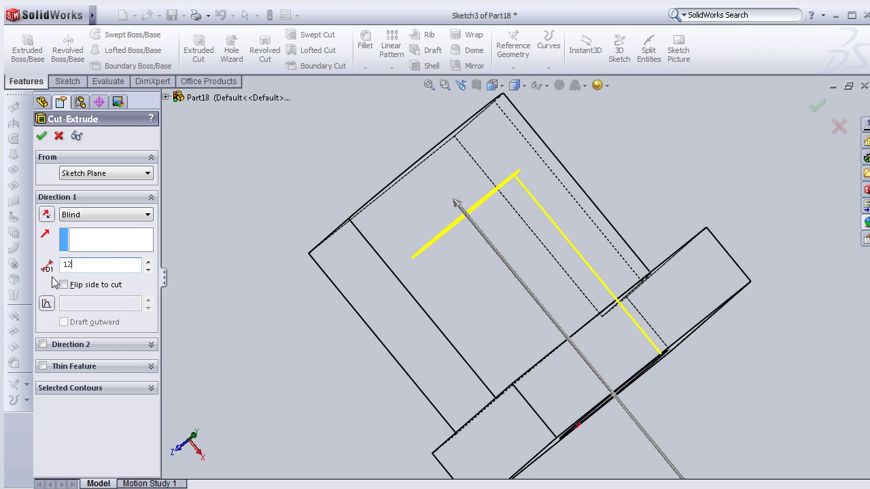
pyautogui.press('Return')
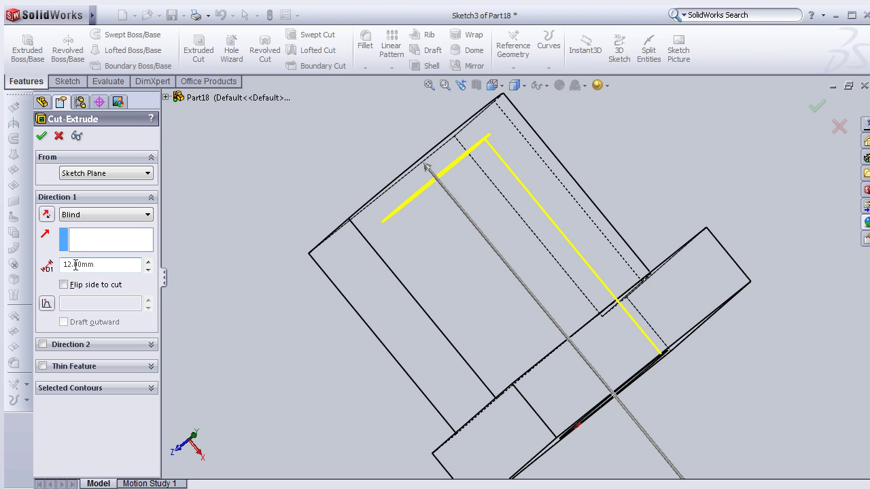
pyautogui.click(68, 265)
pyautogui.click(42, 138)
pyautogui.press('f')
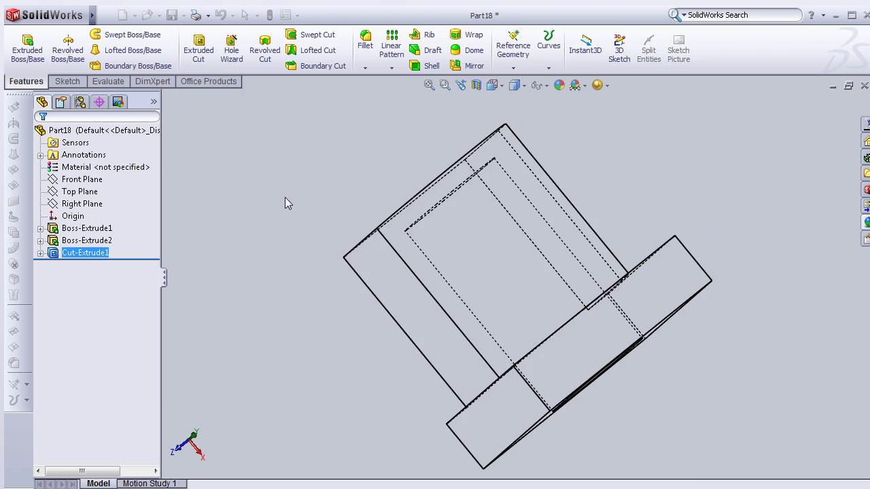
pyautogui.moveTo(617, 345); pyautogui.dragTo(562, 203, button='middle')
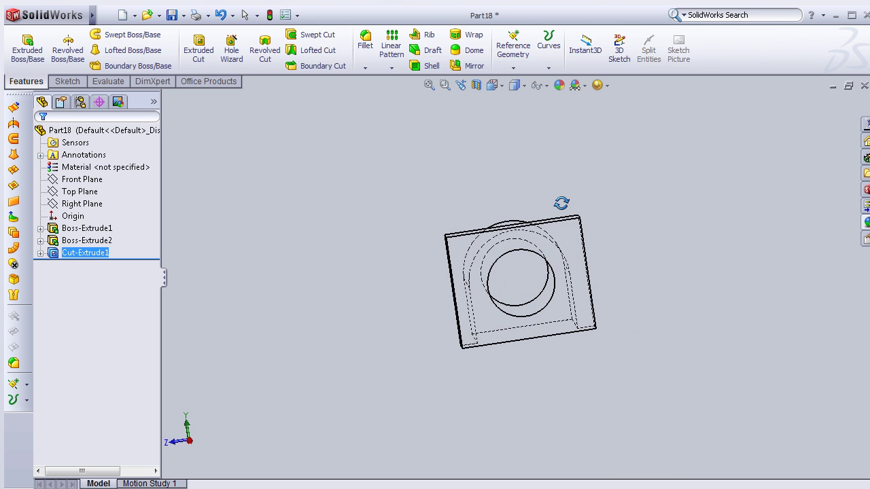
# Start a sketch on the face inside the recess, viewed Normal To
pyautogui.scroll(-5, 564, 207)
pyautogui.click(489, 288)
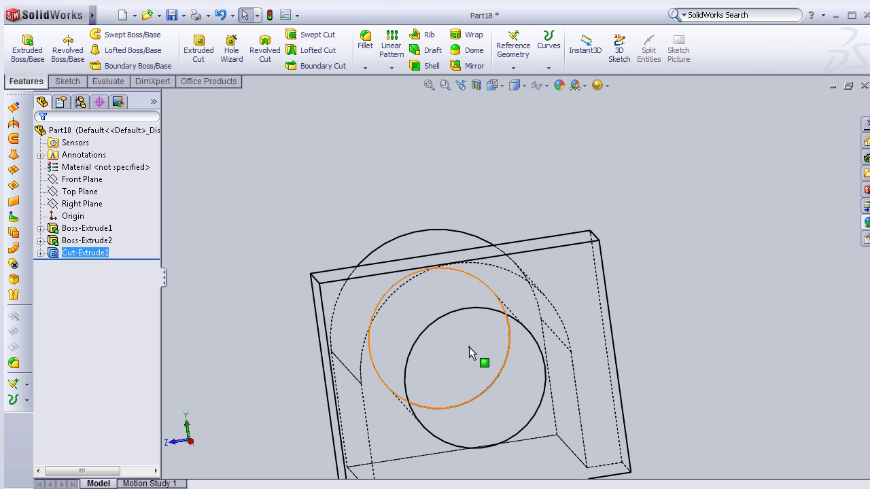
pyautogui.click(521, 304)
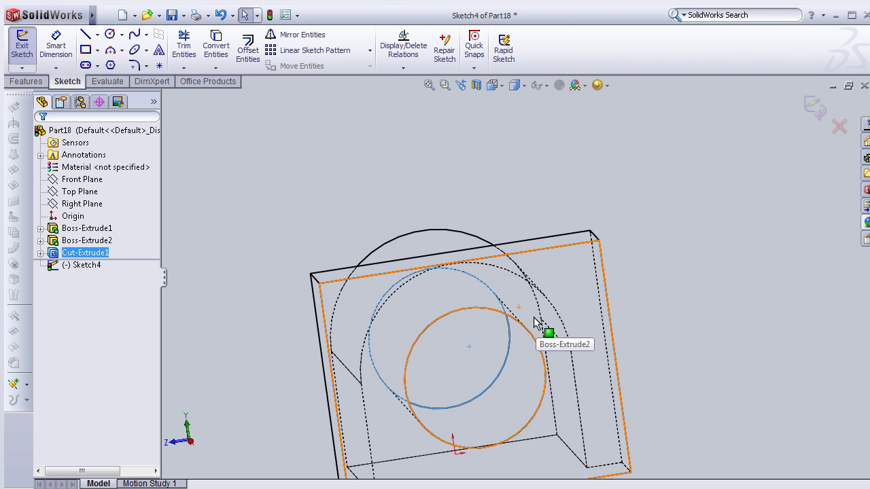
pyautogui.press('space')
pyautogui.doubleClick(559, 366)
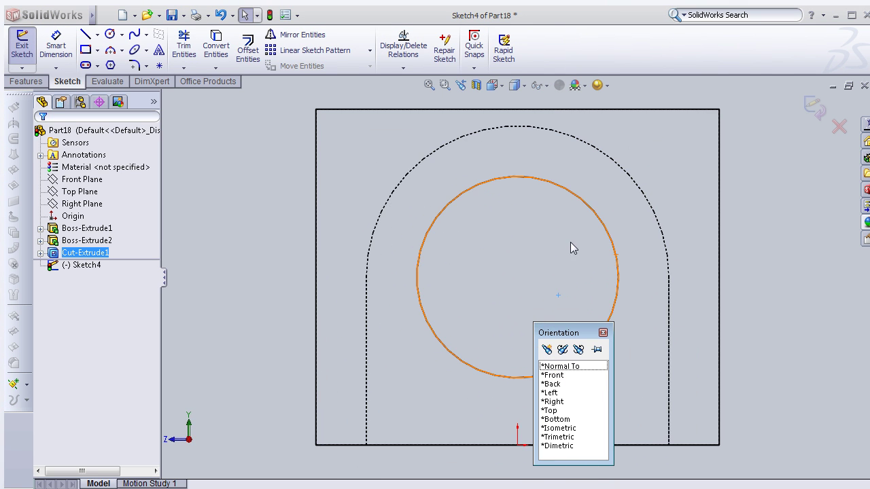
# Draw a small circle at the recess centre, then open Revolve set to 360°
pyautogui.click(110, 34)
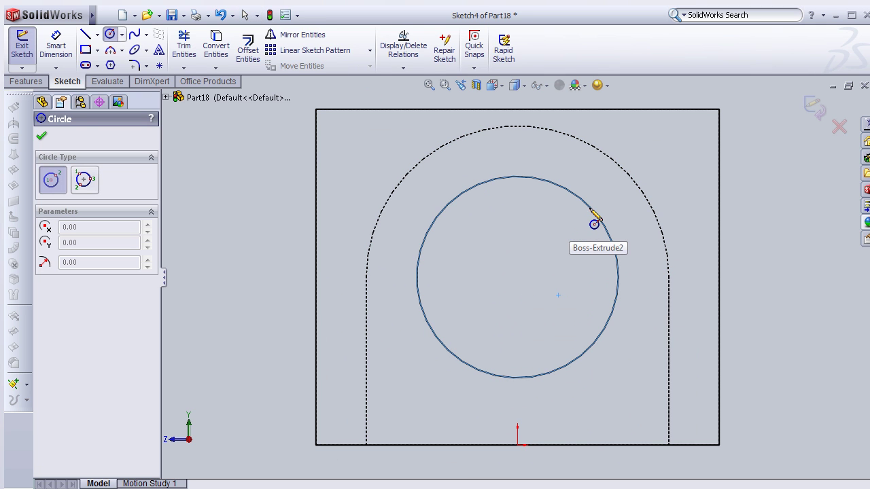
pyautogui.click(518, 277)
pyautogui.click(532, 269)
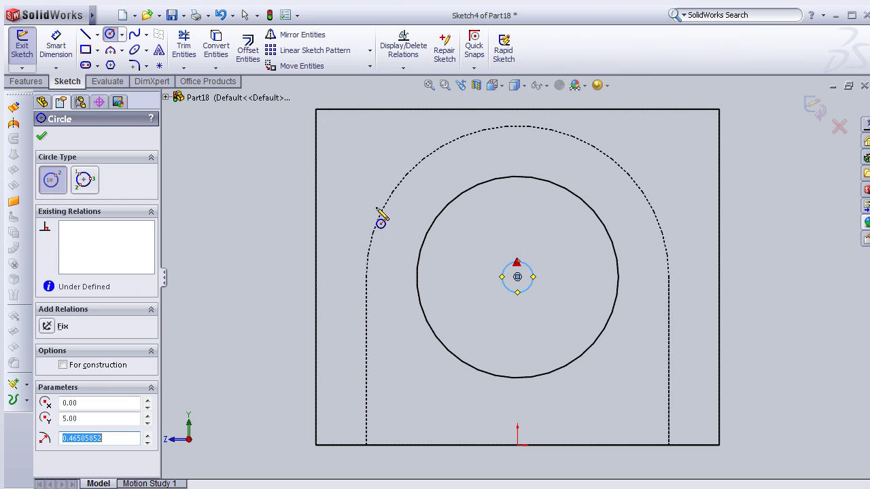
pyautogui.click(25, 81)
pyautogui.click(59, 44)
pyautogui.click(67, 80)
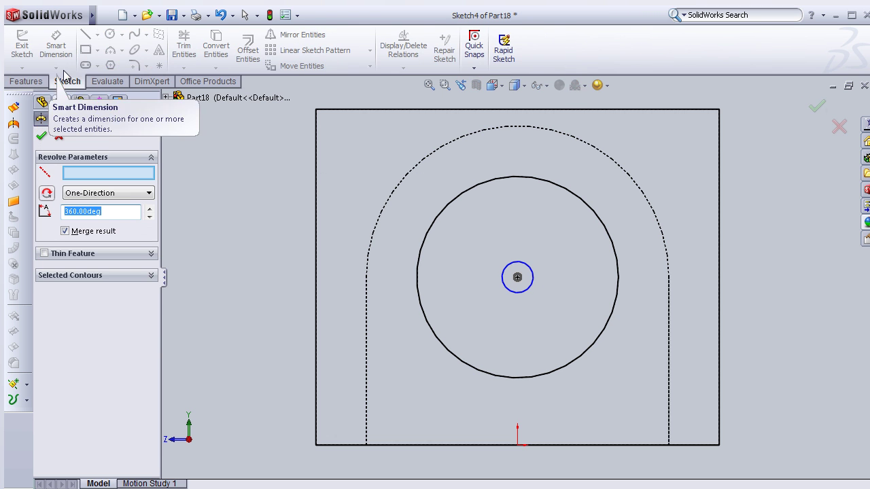
# Cancel the failed revolve and dimension the small centre circle to a 1 mm diameter
pyautogui.click(813, 109)
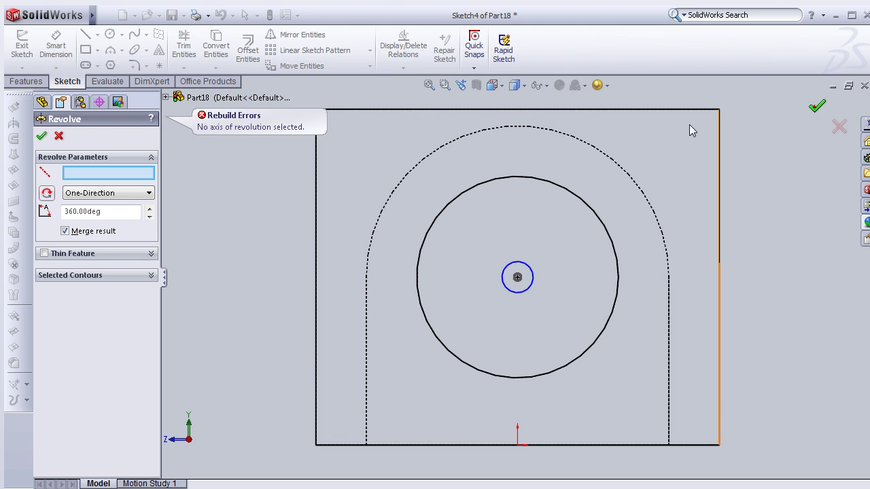
pyautogui.click(59, 136)
pyautogui.click(55, 46)
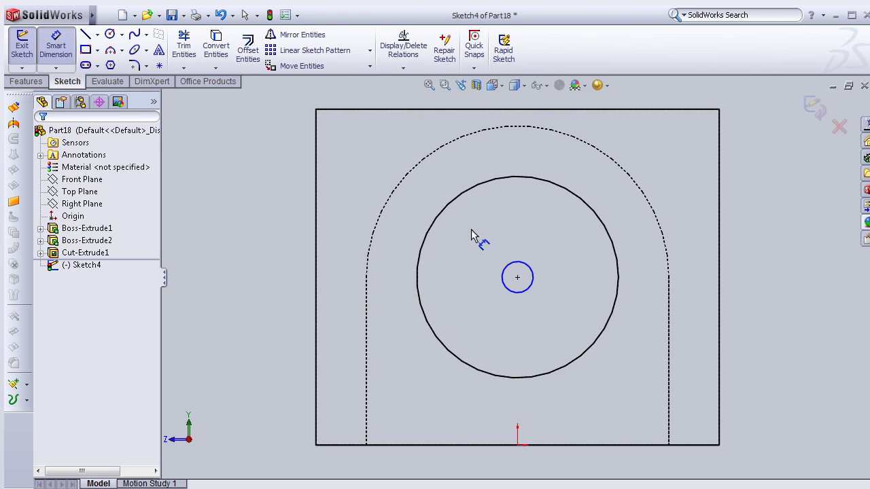
pyautogui.click(516, 276)
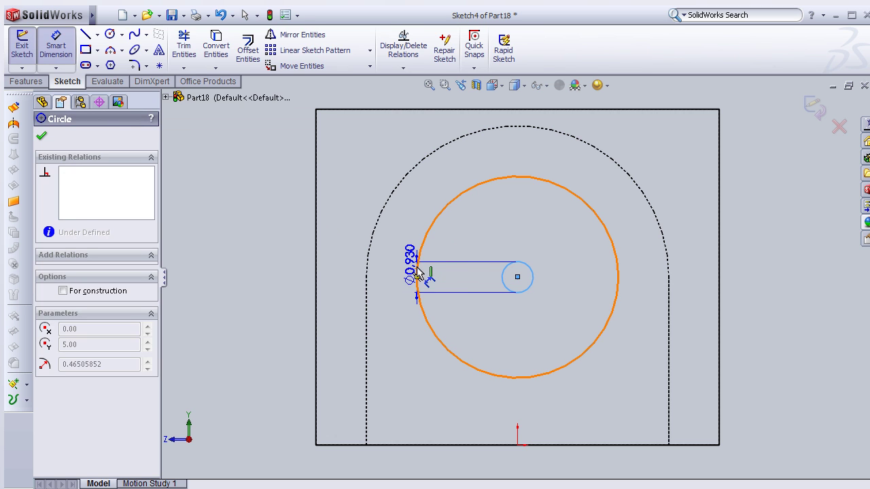
pyautogui.click(387, 284)
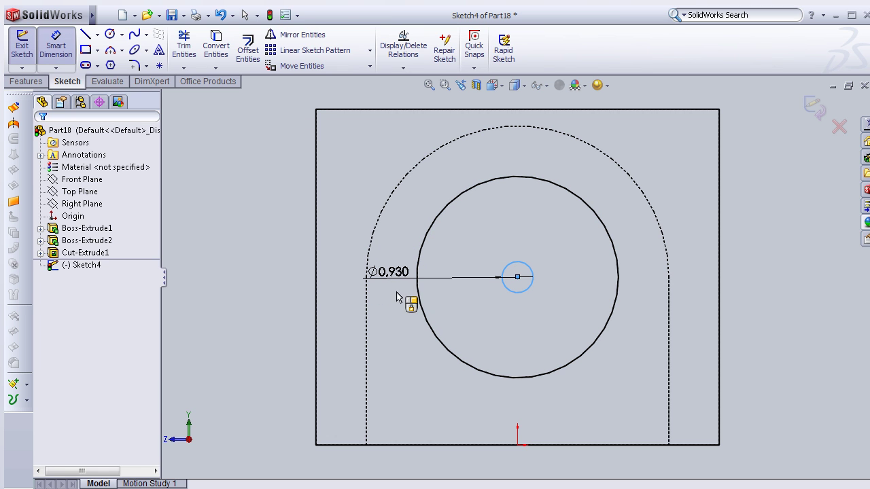
pyautogui.click(394, 306)
pyautogui.write('1')
pyautogui.click(332, 303)
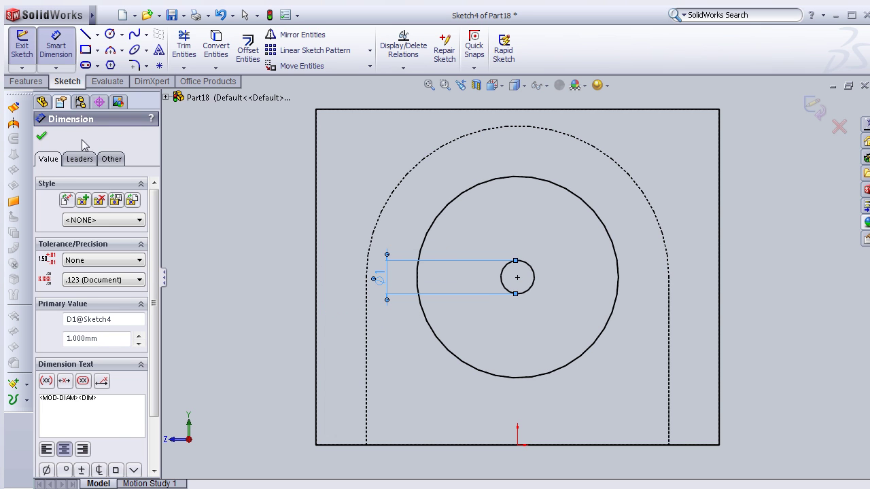
pyautogui.click(26, 81)
pyautogui.click(27, 49)
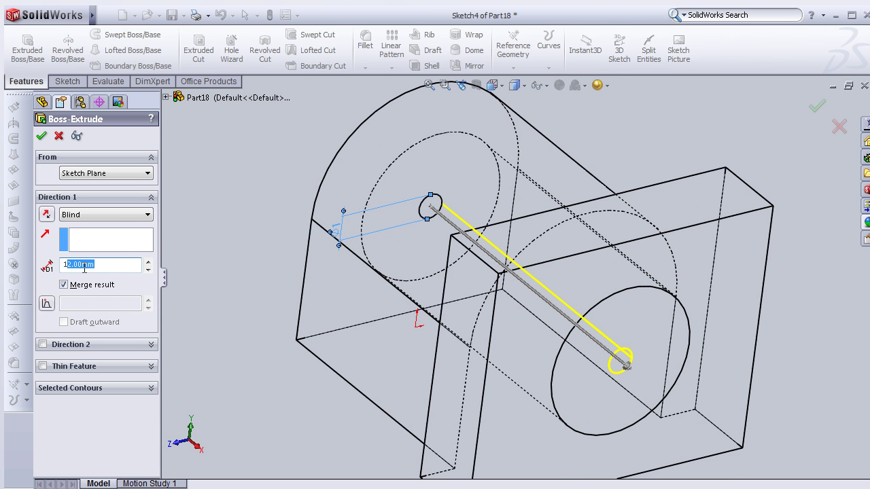
# Extrude the 1 mm circle 10 mm blind to form the pin as Boss-Extrude3
pyautogui.write('0')
pyautogui.press('Return')
pyautogui.click(41, 138)
pyautogui.press('f')
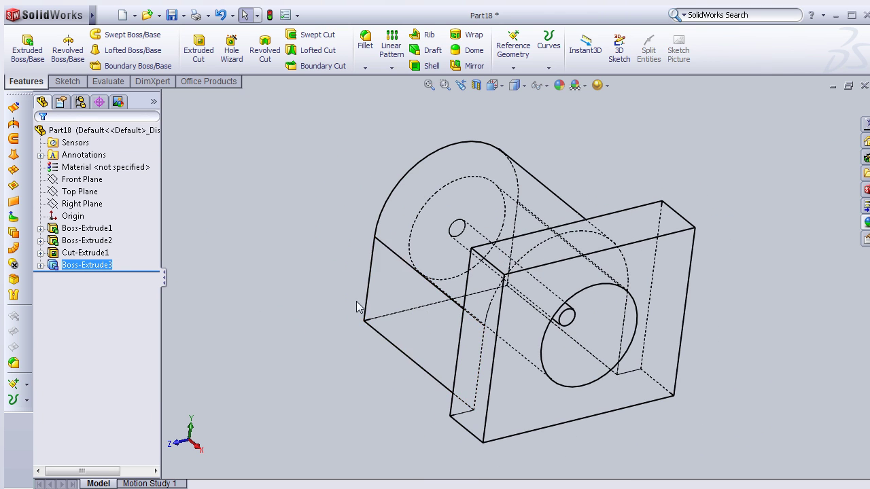
# Fillet the pin's end face edge with a 0.5 mm radius
pyautogui.click(365, 41)
pyautogui.write('0.5')
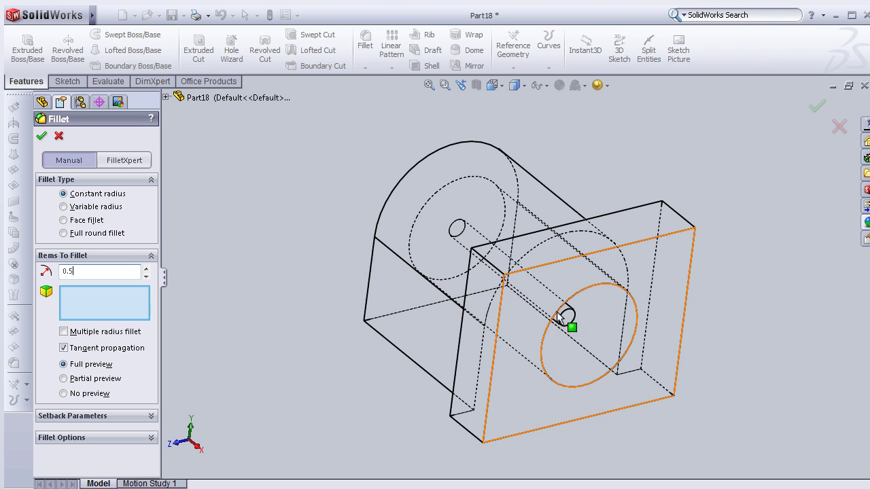
pyautogui.click(566, 327)
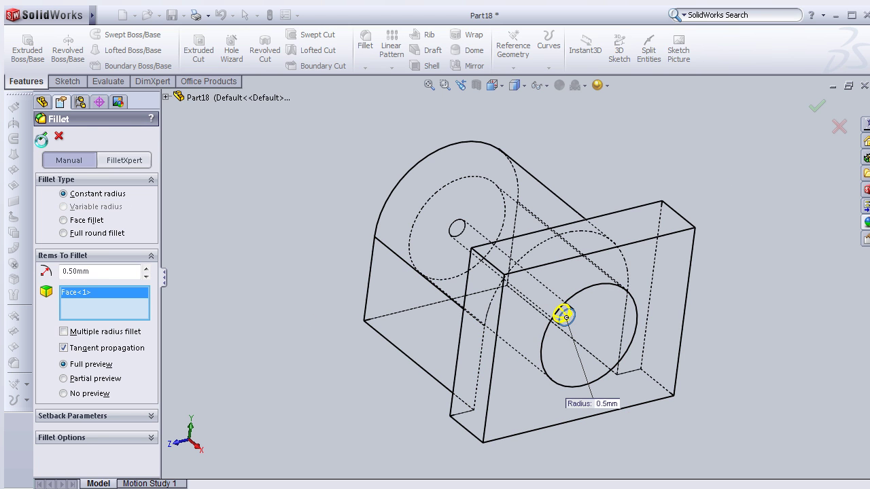
pyautogui.press('Return')
pyautogui.moveTo(779, 149)
pyautogui.mouseDown(button='middle')
pyautogui.moveTo(730, 190)
pyautogui.moveTo(661, 167)
pyautogui.mouseUp(button='middle')
pyautogui.scroll(-3, 629, 185)
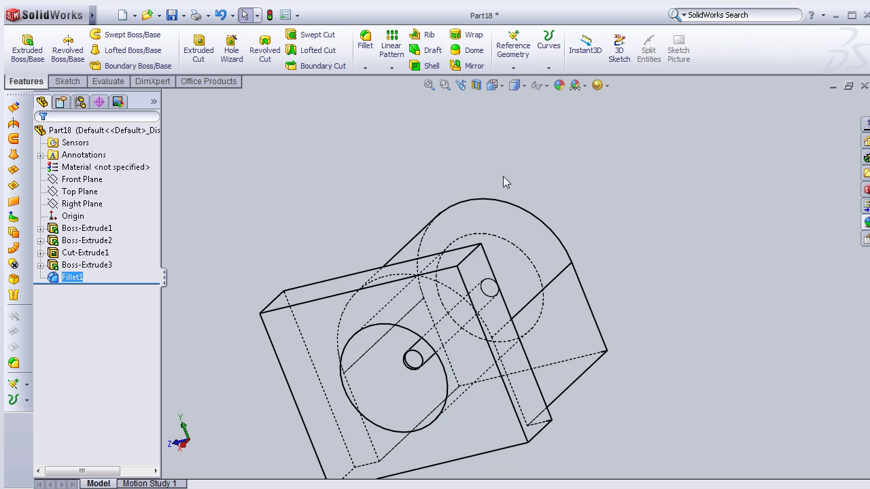
pyautogui.click(524, 86)
# Switch to shaded display and apply black medium gloss plastic to the whole part
pyautogui.click(517, 105)
pyautogui.moveTo(534, 233)
pyautogui.mouseDown(button='middle')
pyautogui.moveTo(497, 211)
pyautogui.moveTo(316, 196)
pyautogui.moveTo(365, 181)
pyautogui.mouseUp(button='middle')
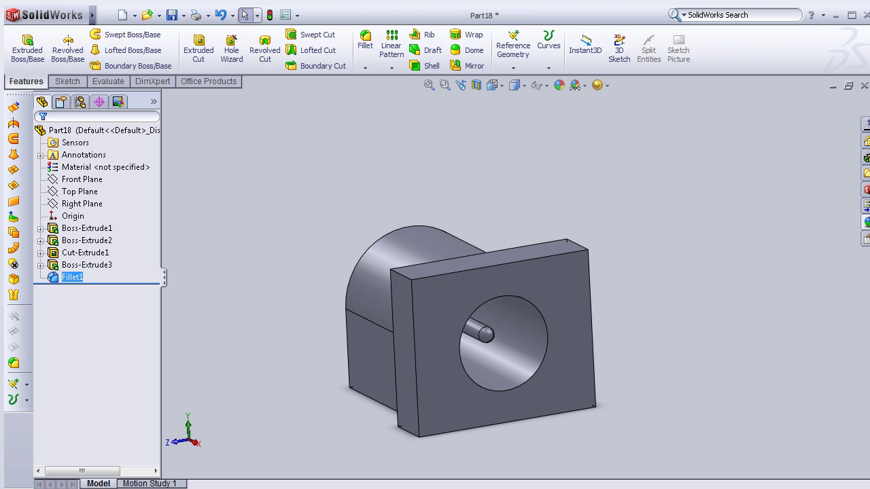
pyautogui.click(867, 222)
pyautogui.click(786, 422)
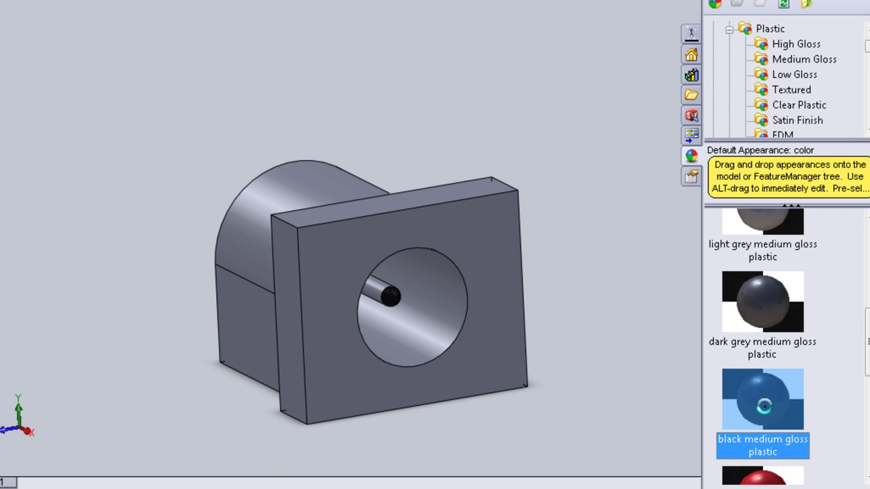
pyautogui.moveTo(646, 302); pyautogui.dragTo(478, 188)
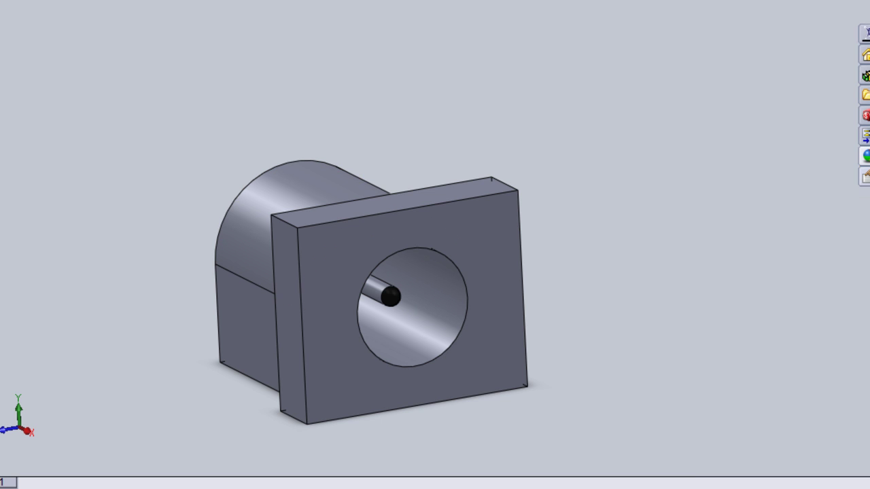
pyautogui.doubleClick(782, 397)
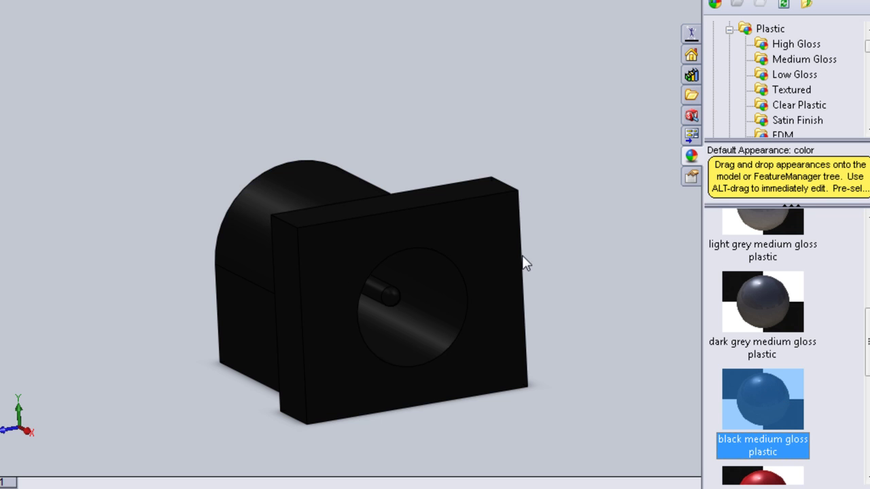
pyautogui.moveTo(679, 297); pyautogui.dragTo(524, 227)
pyautogui.moveTo(560, 173); pyautogui.dragTo(554, 169, button='middle')
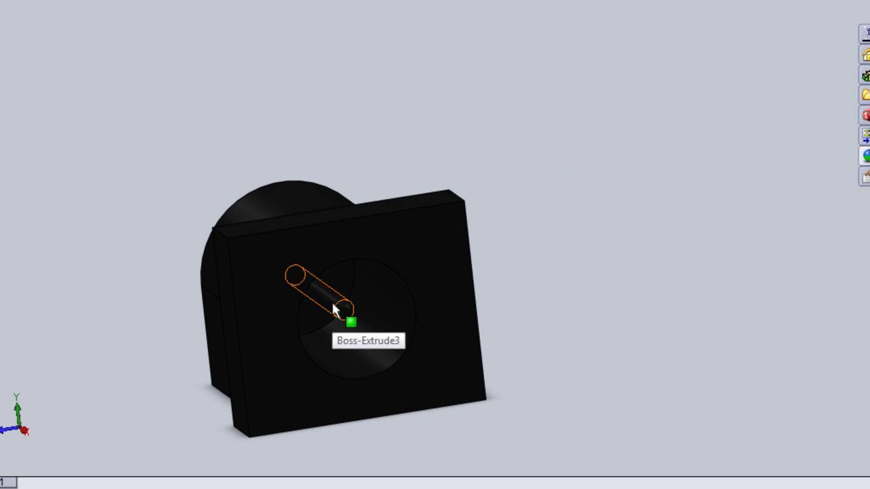
# Select the pin and give it a light grey appearance
pyautogui.click(333, 305)
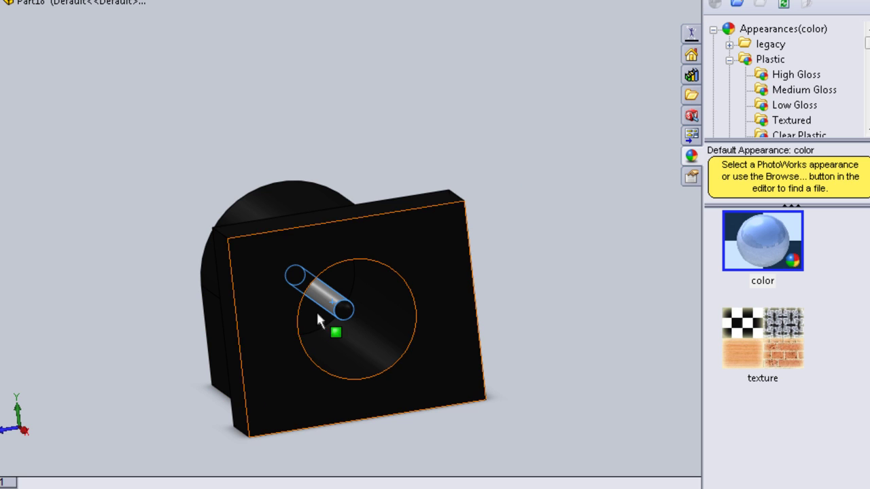
pyautogui.click(347, 312)
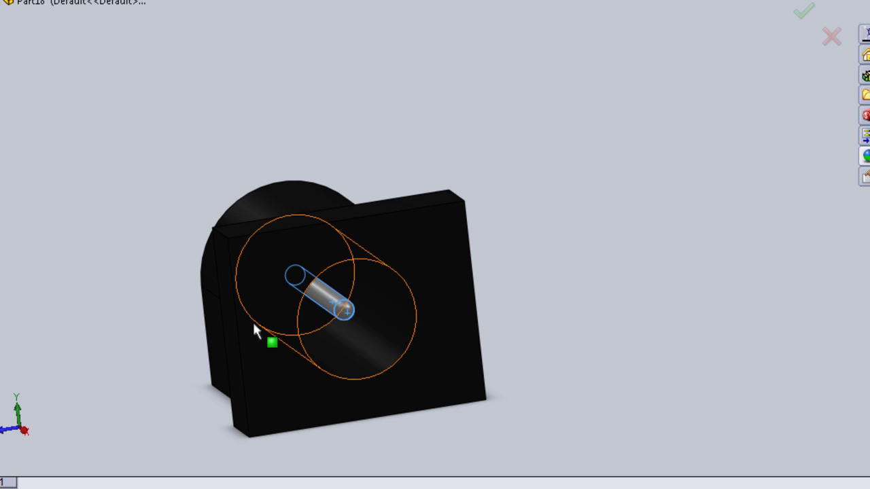
pyautogui.click(277, 143)
# Orbit the finished black part so its front face and grey pin face the viewer
pyautogui.moveTo(293, 134)
pyautogui.mouseDown(button='middle')
pyautogui.moveTo(297, 97)
pyautogui.moveTo(250, 117)
pyautogui.moveTo(247, 178)
pyautogui.mouseUp(button='middle')
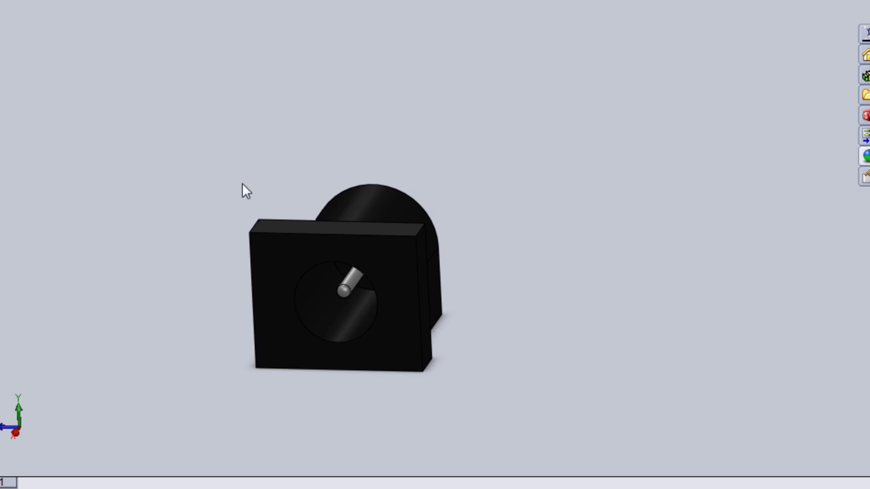
pyautogui.moveTo(214, 311); pyautogui.dragTo(0, 117, button='middle')
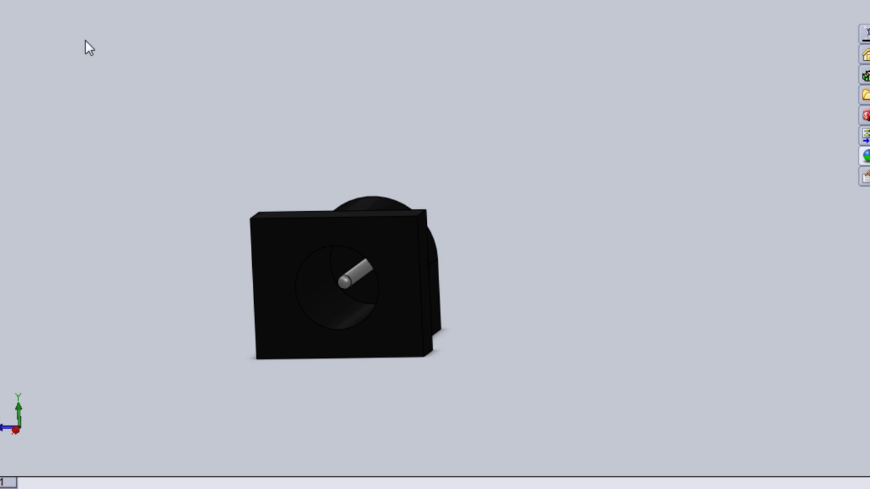